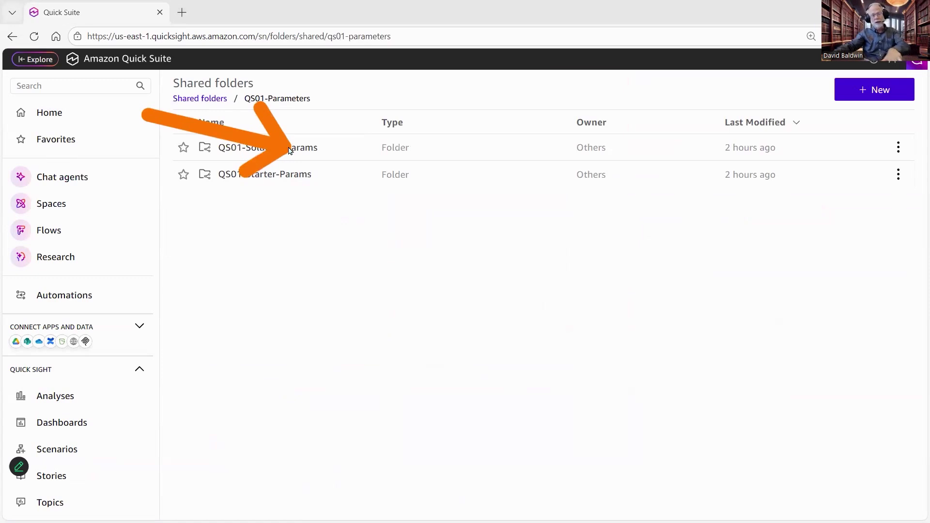
- Open the Param-URL-Nav-DETAILS-Starter analysis from the QS01-Starter-Params folder inside the shared QS01-Parameters folder
click(297, 150)
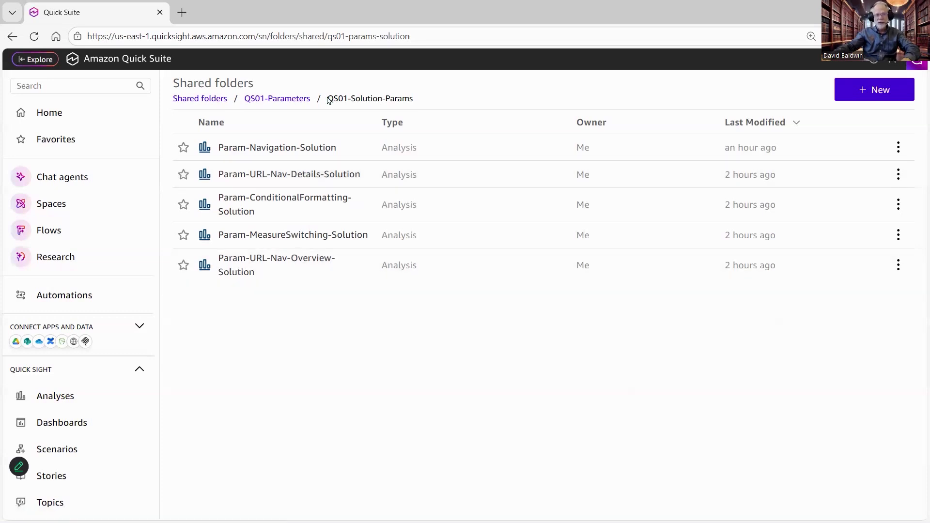
click(207, 101)
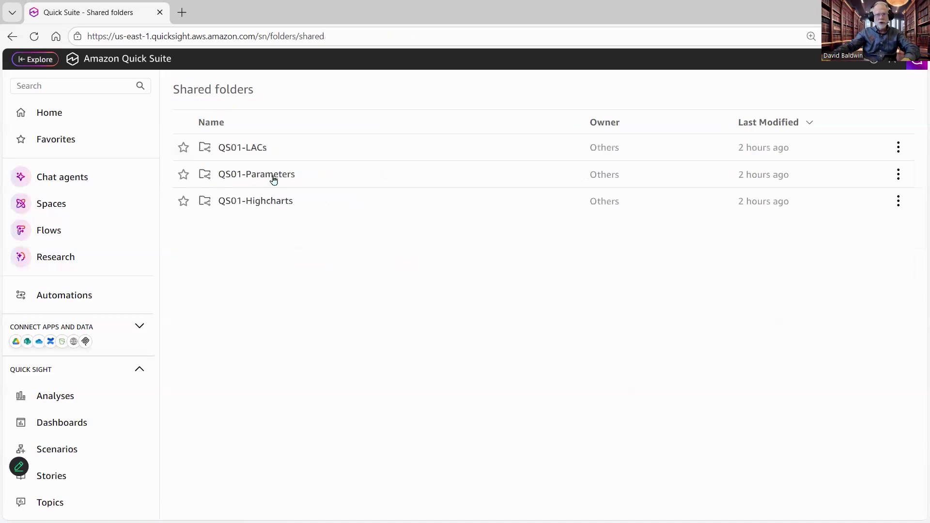
click(273, 176)
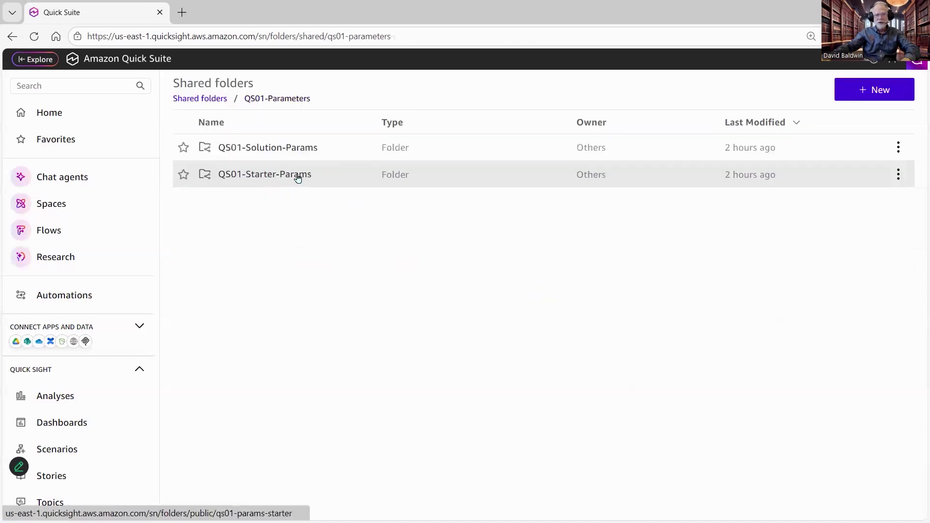
click(289, 178)
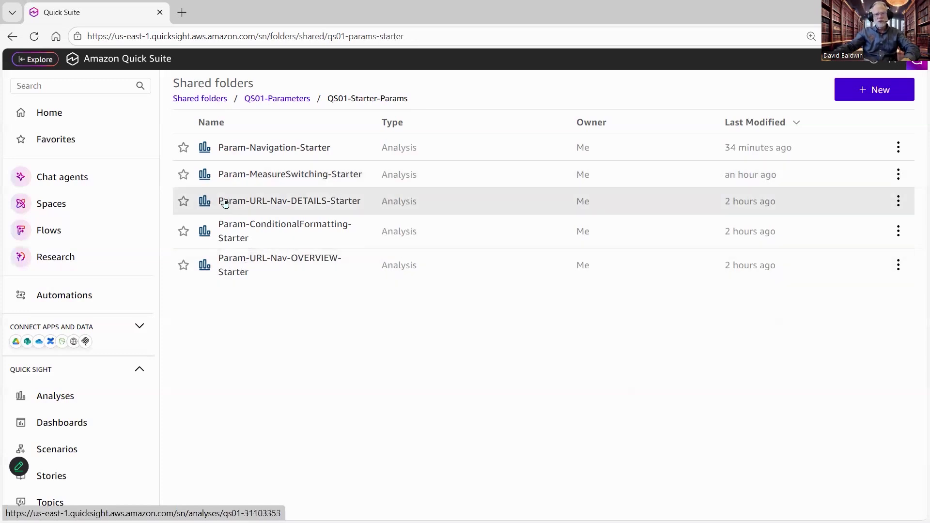
click(308, 207)
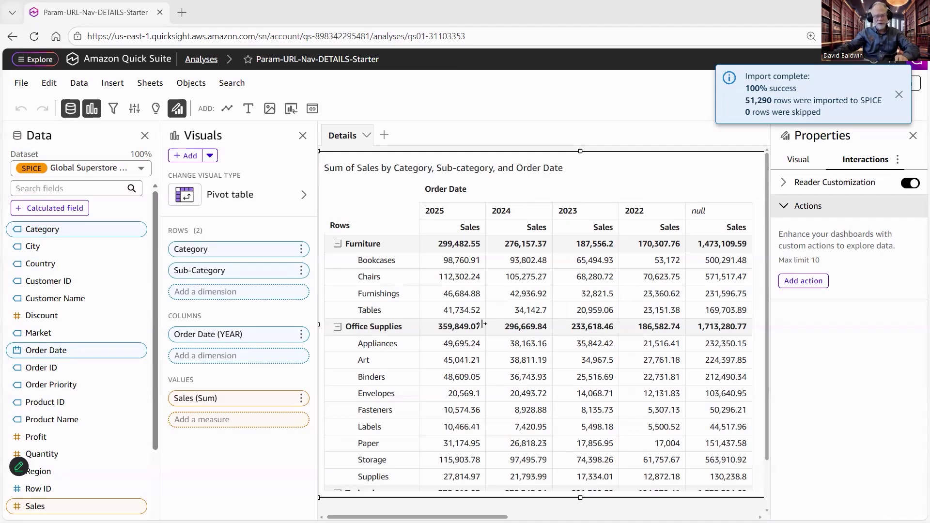
- Create a single-value string parameter named CatFilterParam with the static default value Furniture
click(135, 111)
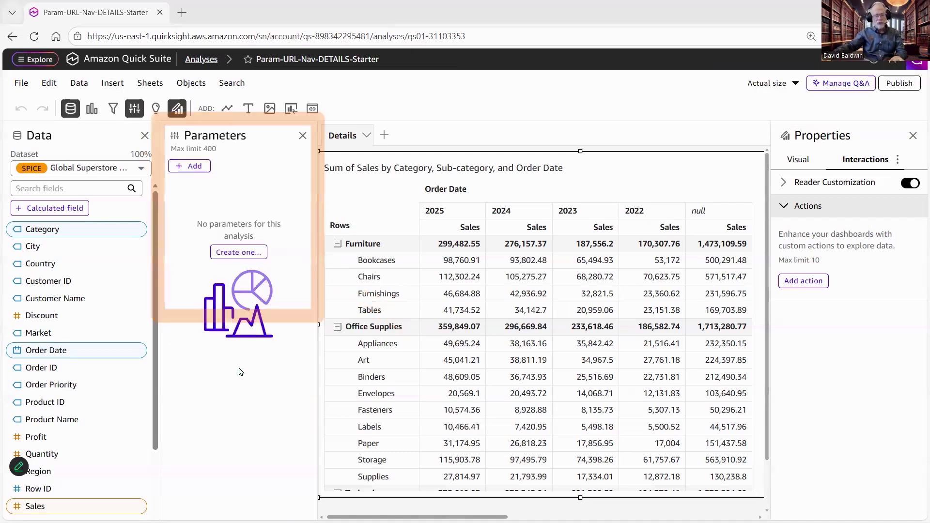
click(189, 166)
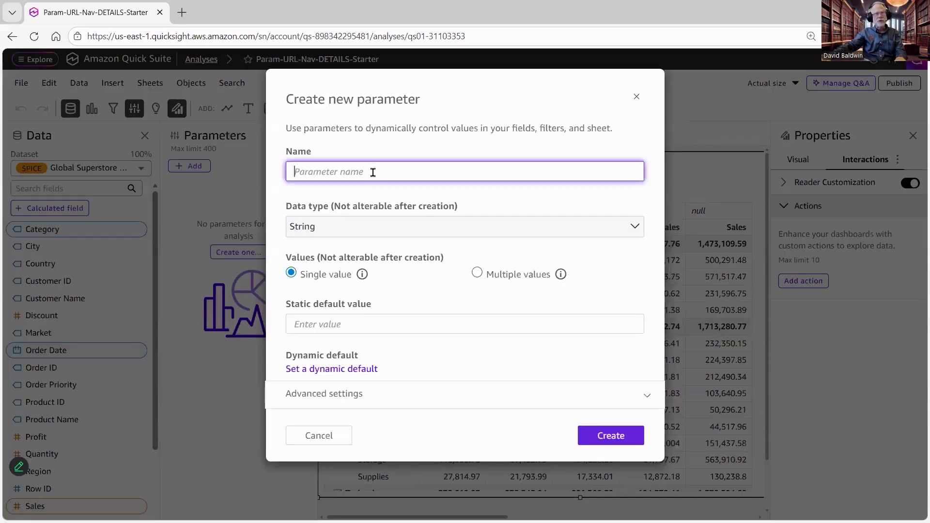
text(CatFilter)
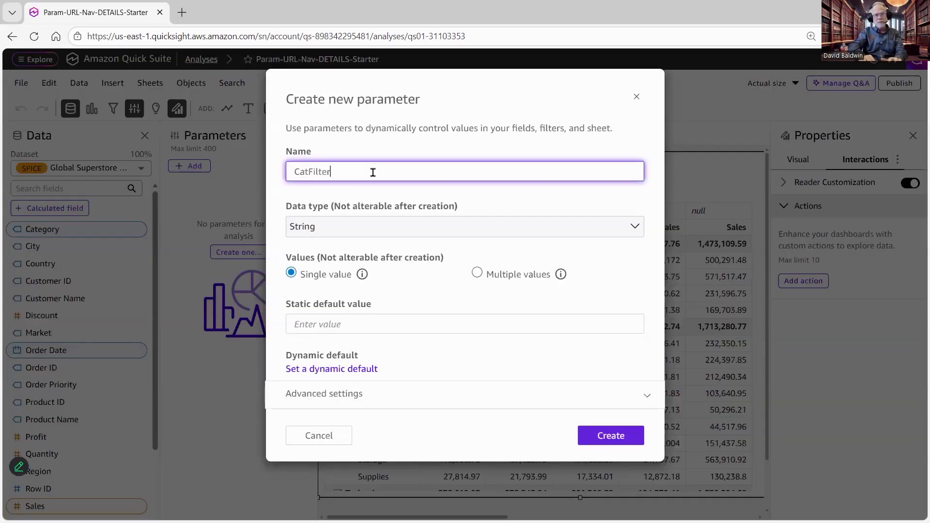
text(Param)
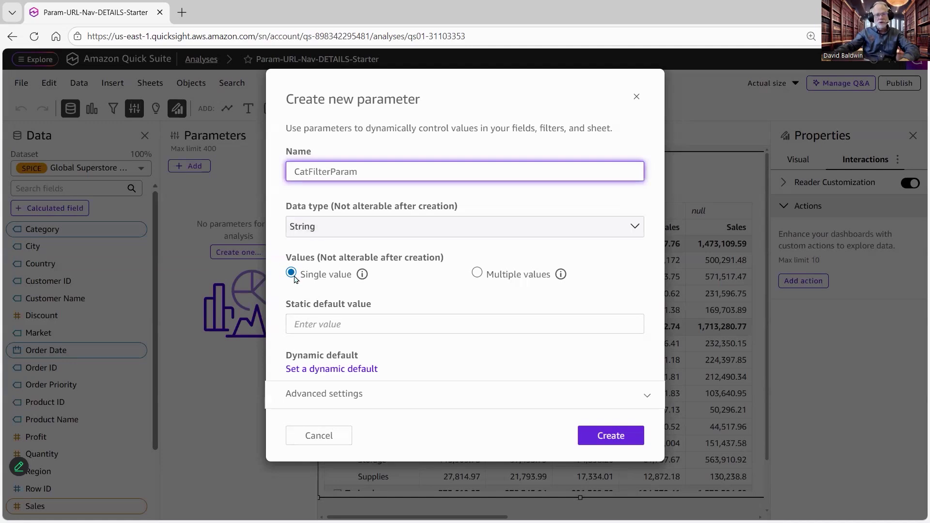
click(322, 321)
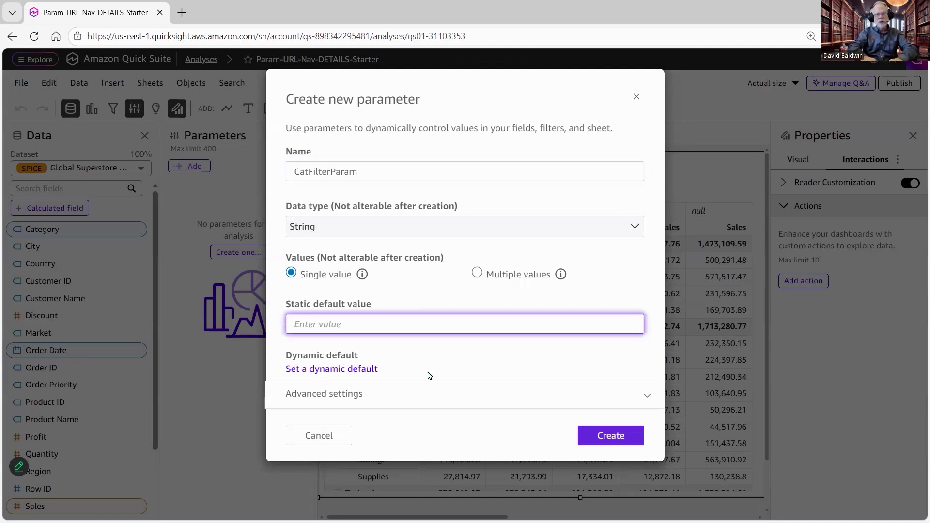
text(Furniture)
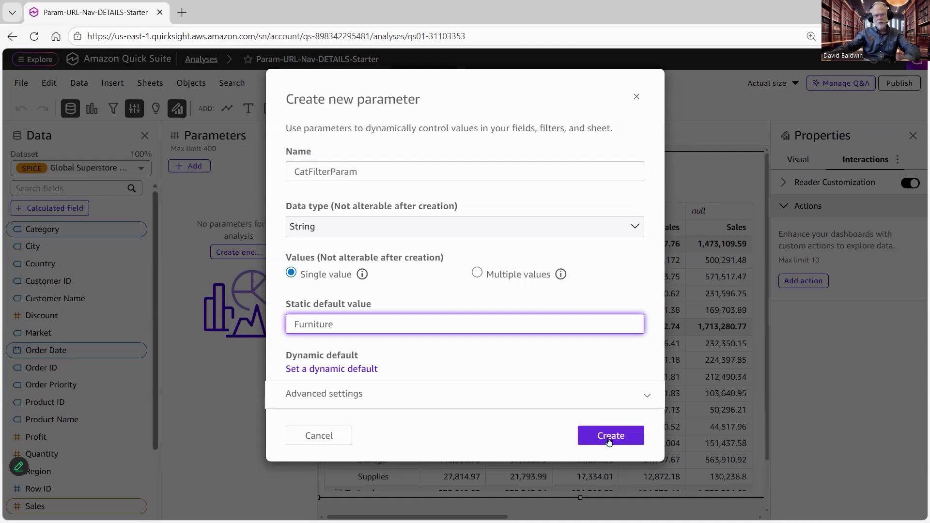
click(609, 442)
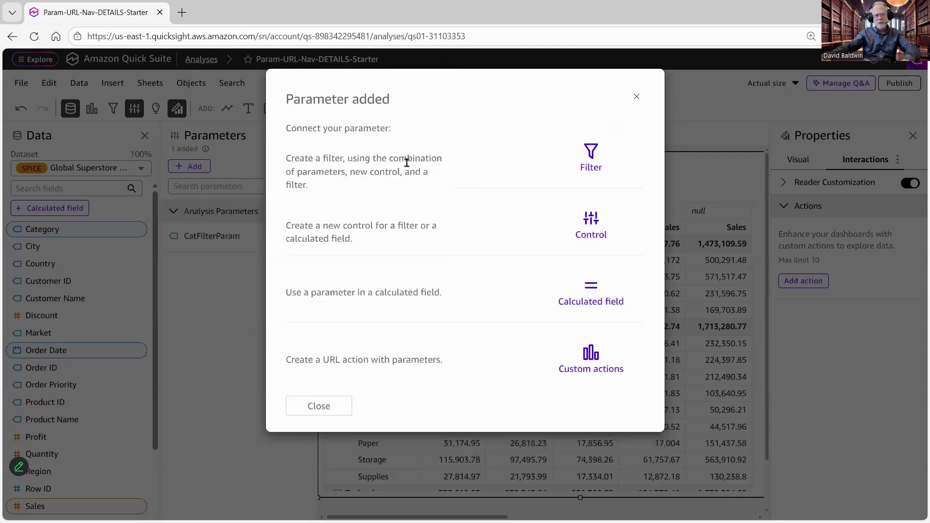
- Add a filter on the Category field and set its filter type to Custom filter
click(590, 154)
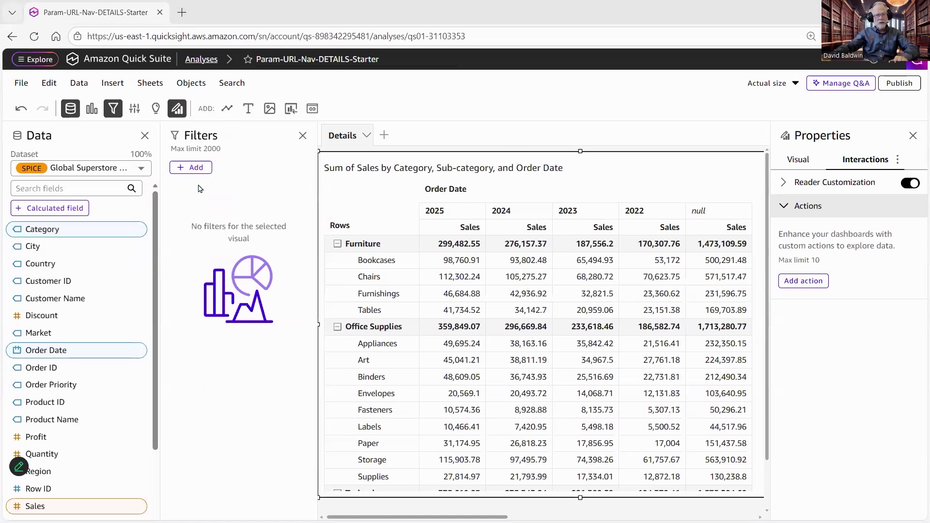
click(192, 168)
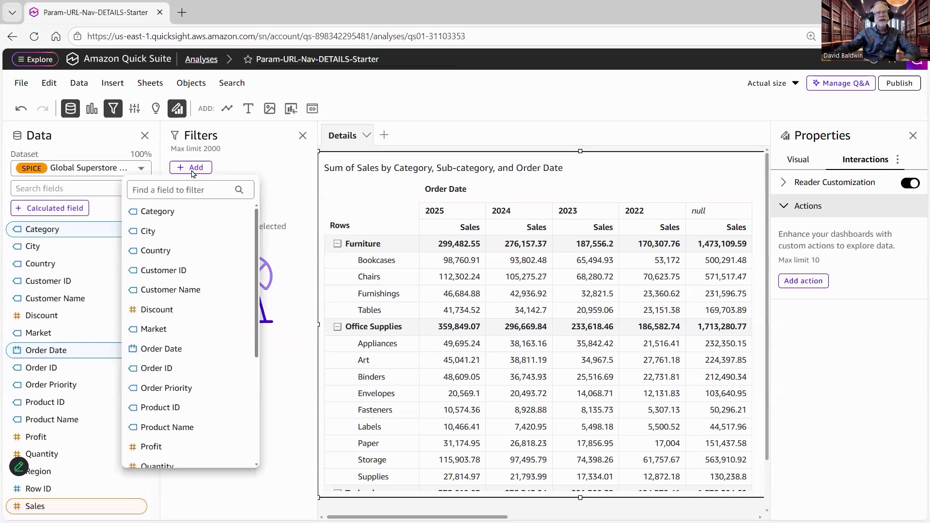
click(186, 216)
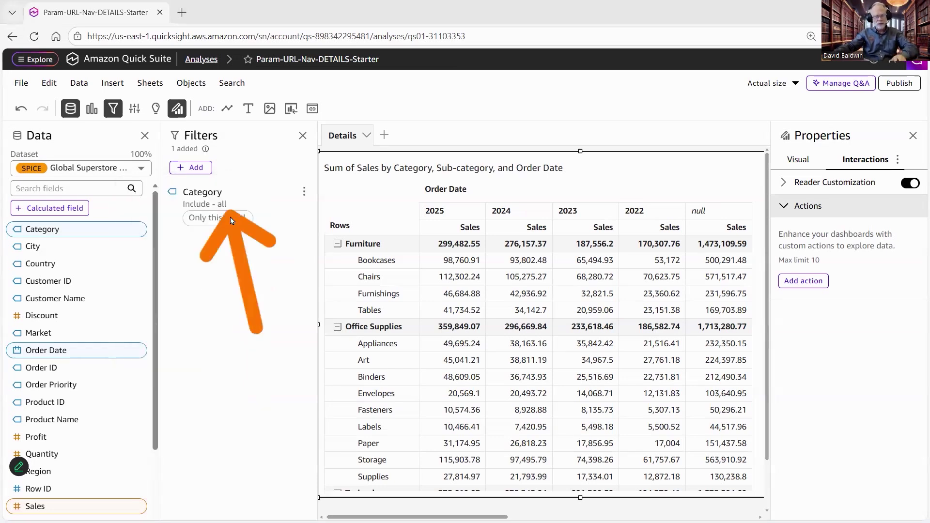
click(212, 196)
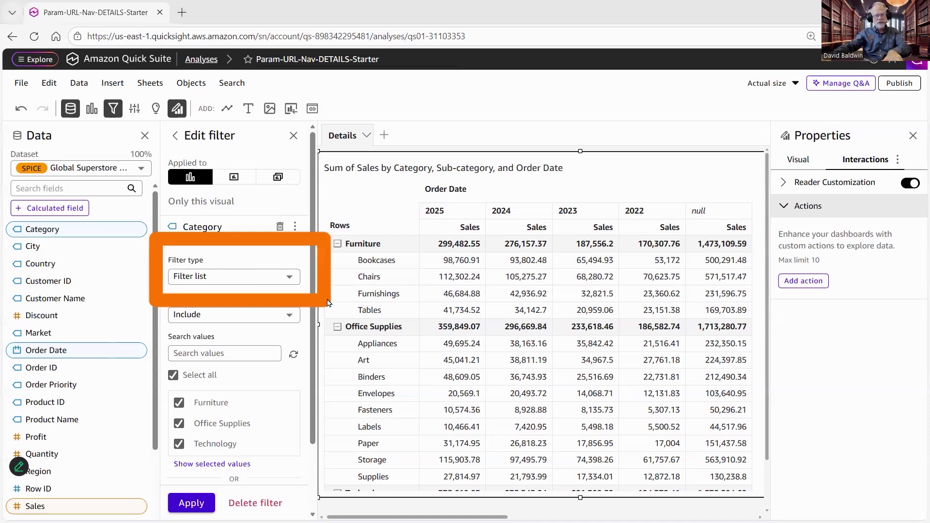
click(290, 280)
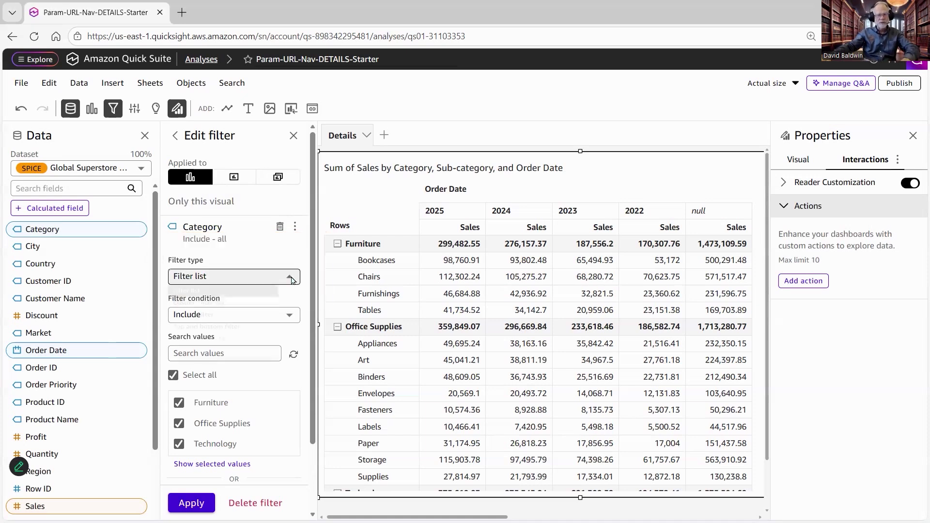
click(223, 326)
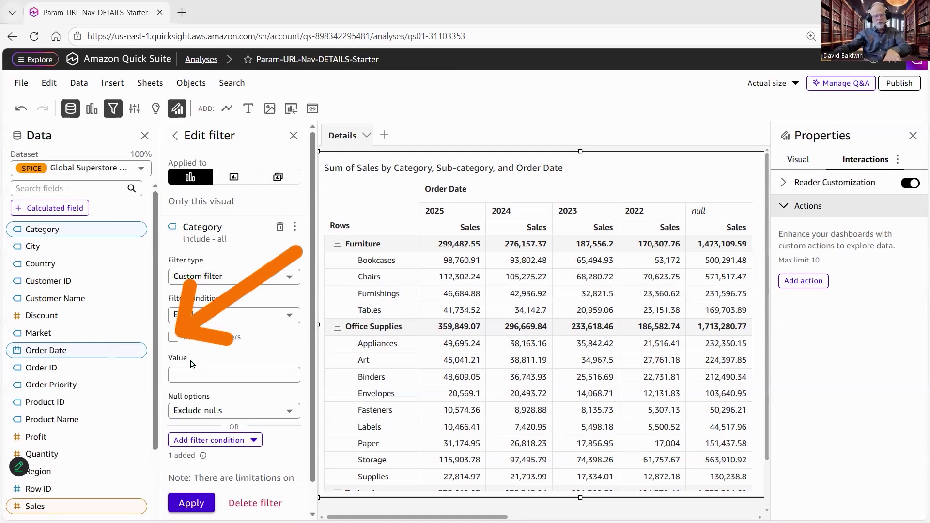
- Make the Category filter use the CatFilterParam parameter across all visuals and sheets, and apply it
click(173, 337)
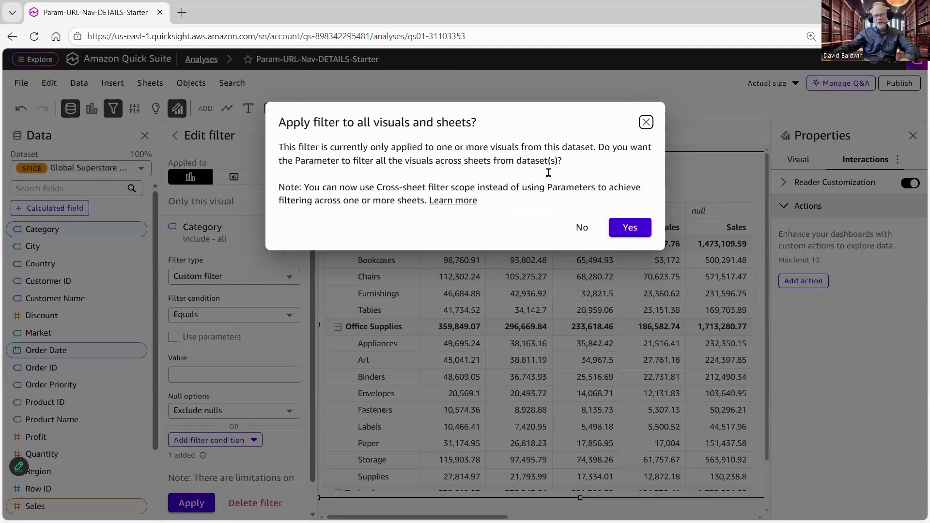
click(630, 234)
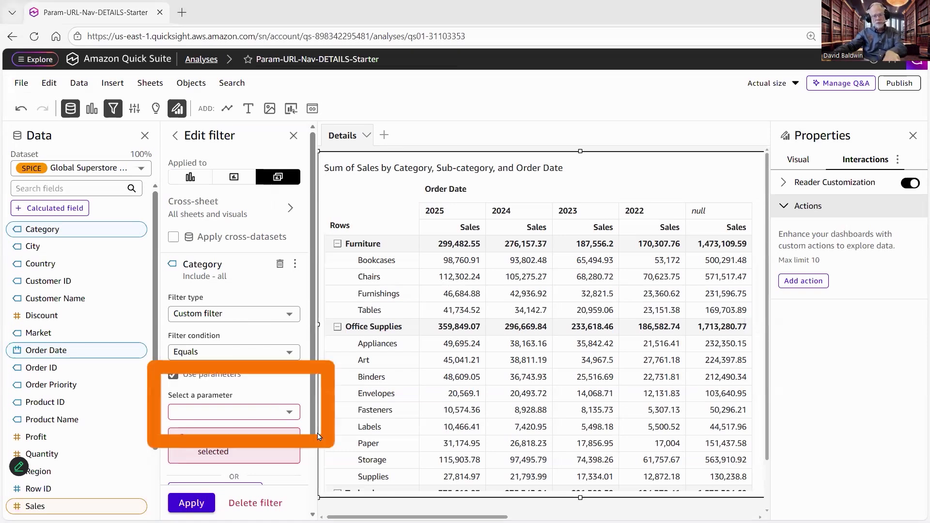
click(225, 412)
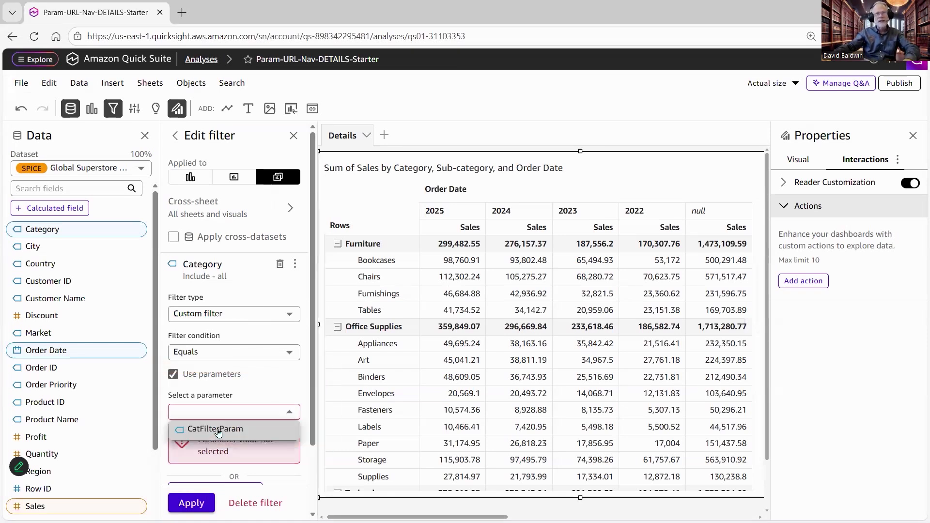
click(225, 429)
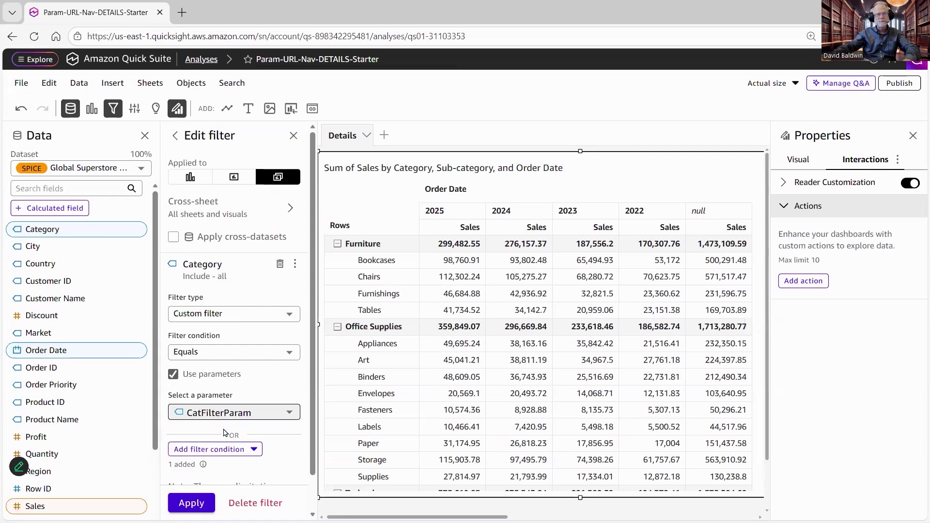
click(199, 503)
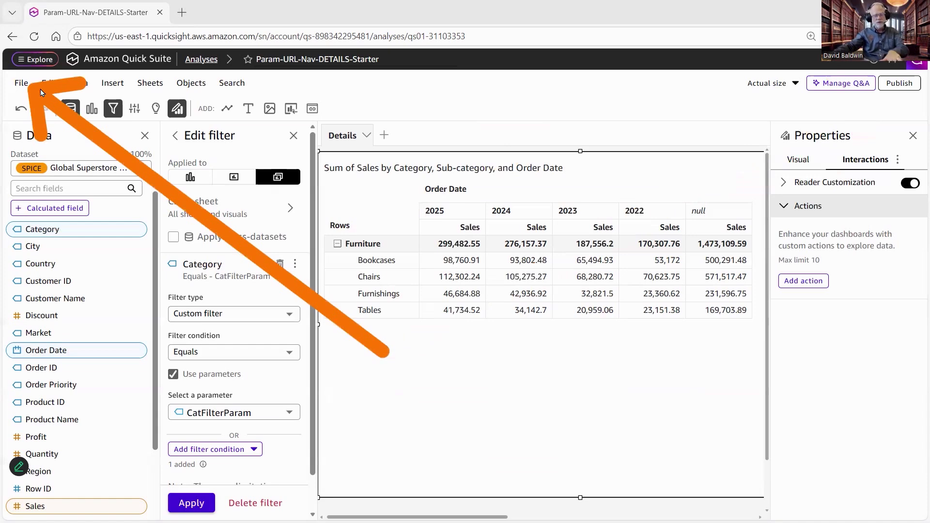
- Publish the analysis as a new dashboard named Category Detail
click(21, 84)
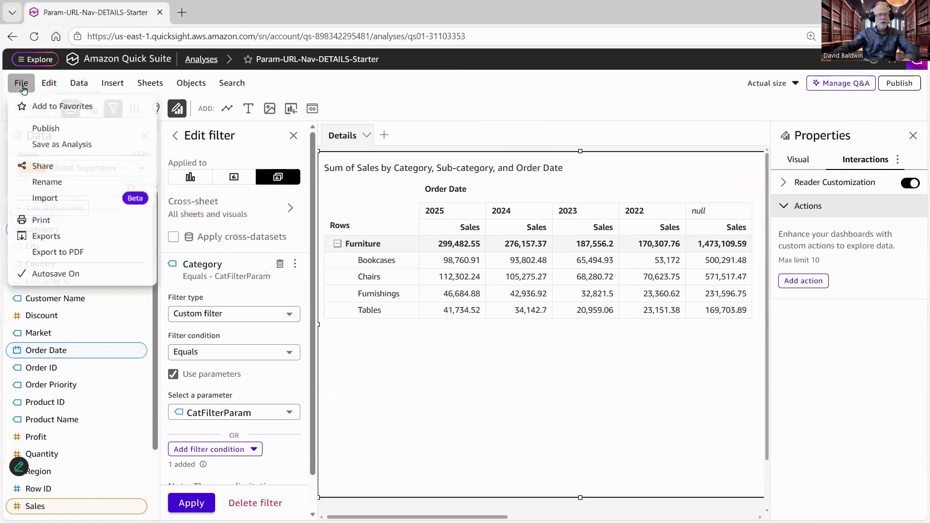
click(75, 129)
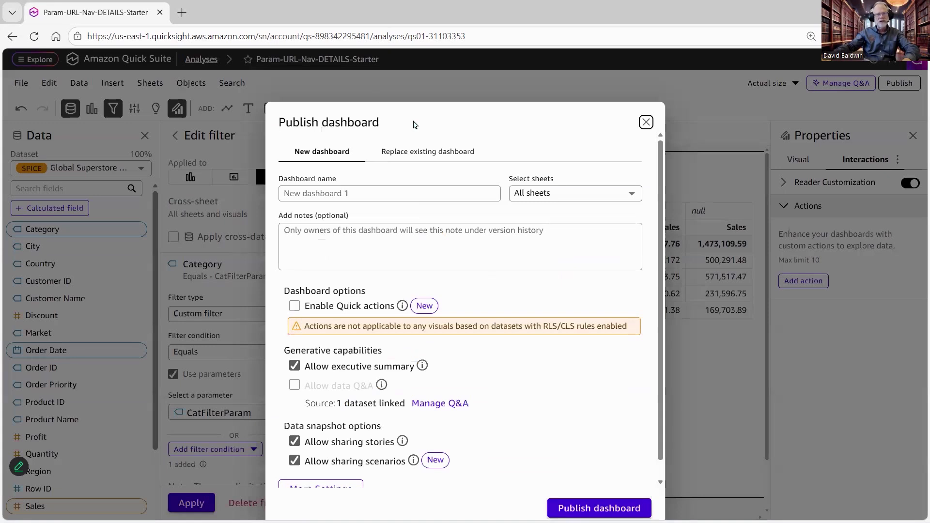
click(369, 192)
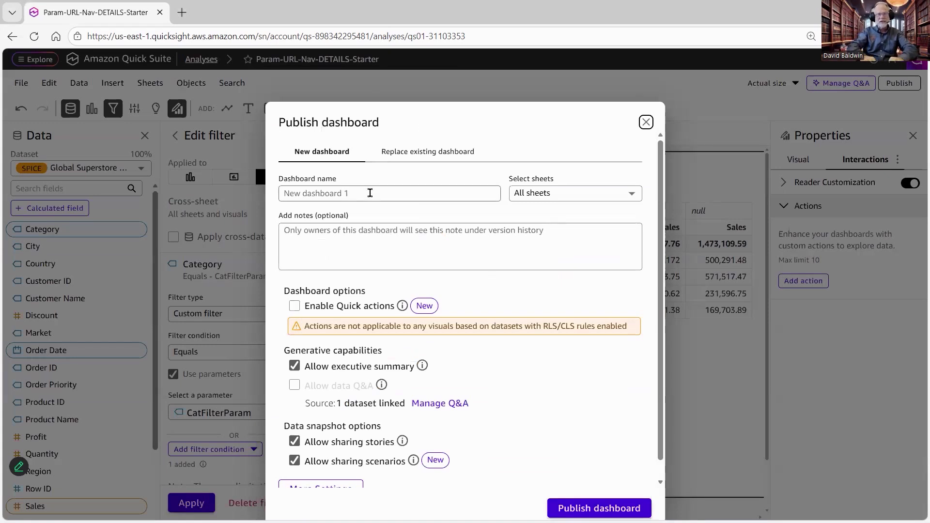
text(Category Detail)
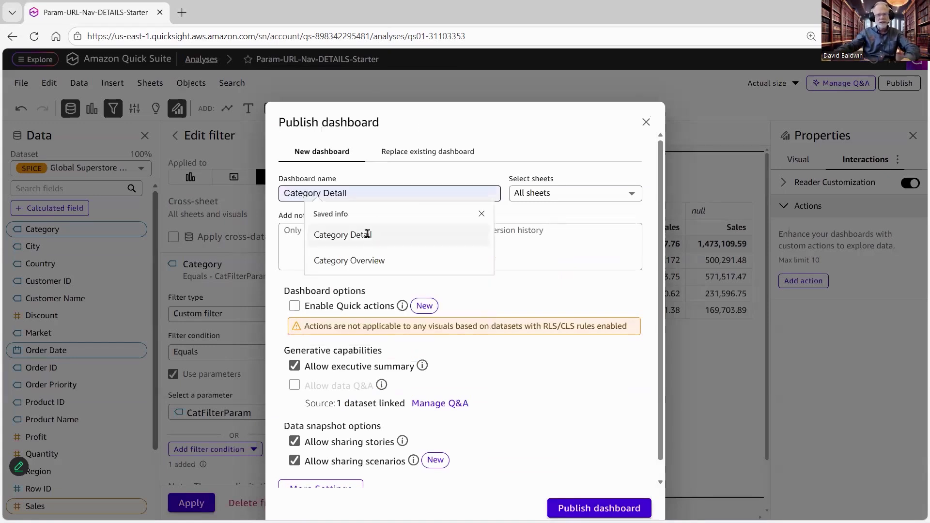
click(370, 238)
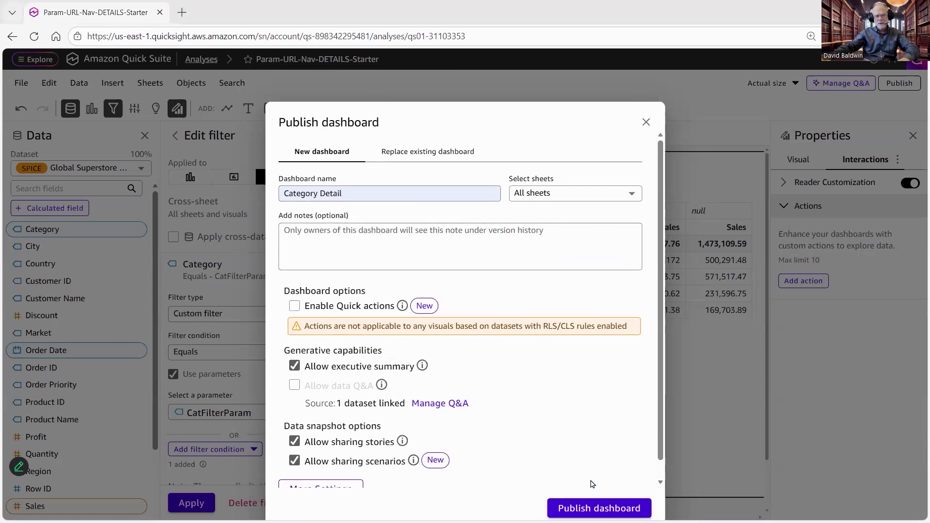
click(600, 507)
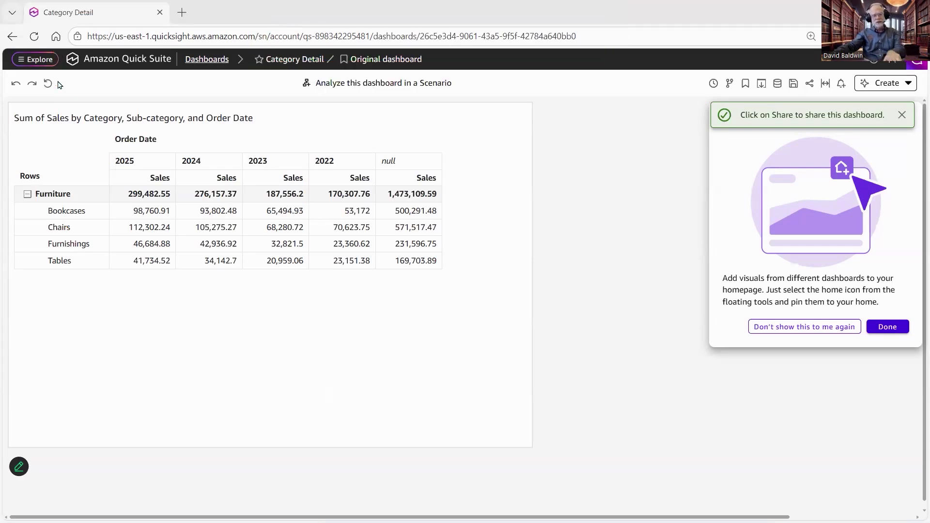
- Select the full web address of the published Category Detail dashboard for copying
click(641, 43)
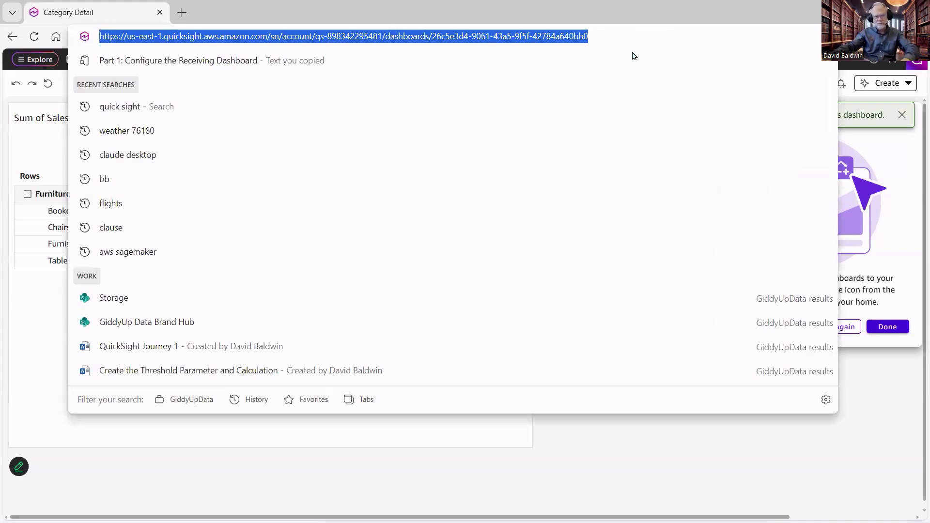
click(311, 17)
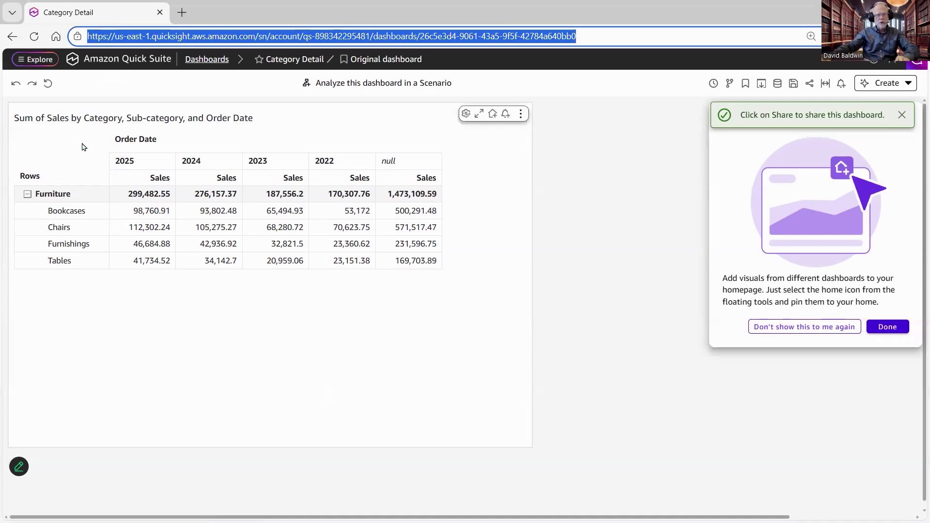
drag(82, 144, 108, 79)
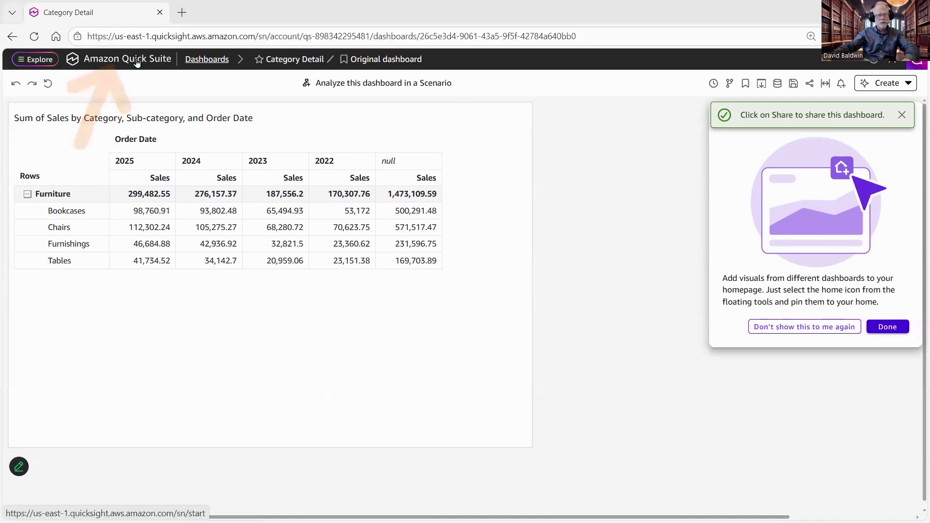
- Return to the Quick Suite home page and open the list of shared folders
click(130, 58)
scroll(78, 339, down, 2)
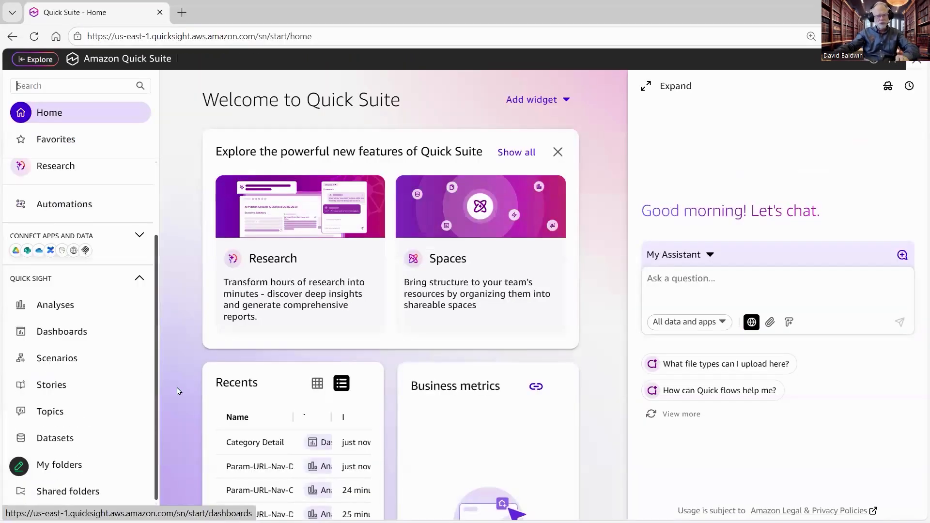
drag(84, 497, 188, 379)
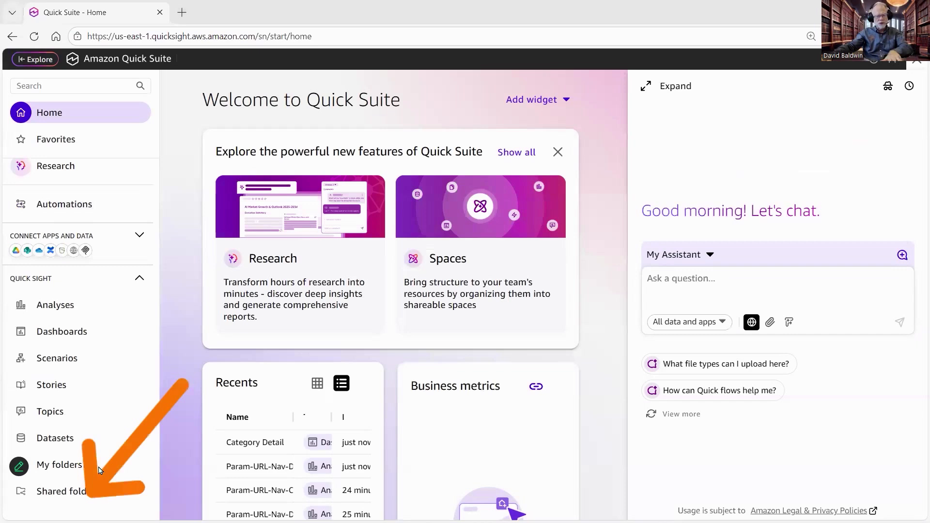
click(58, 483)
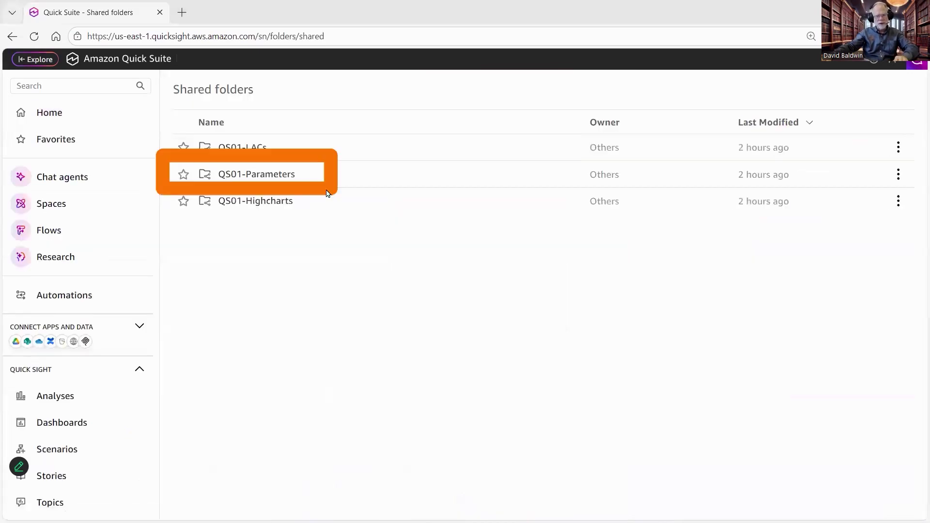
- Open the Param-URL-Nav-OVERVIEW-Starter analysis from the QS01-Starter-Params folder inside QS01-Parameters
click(258, 179)
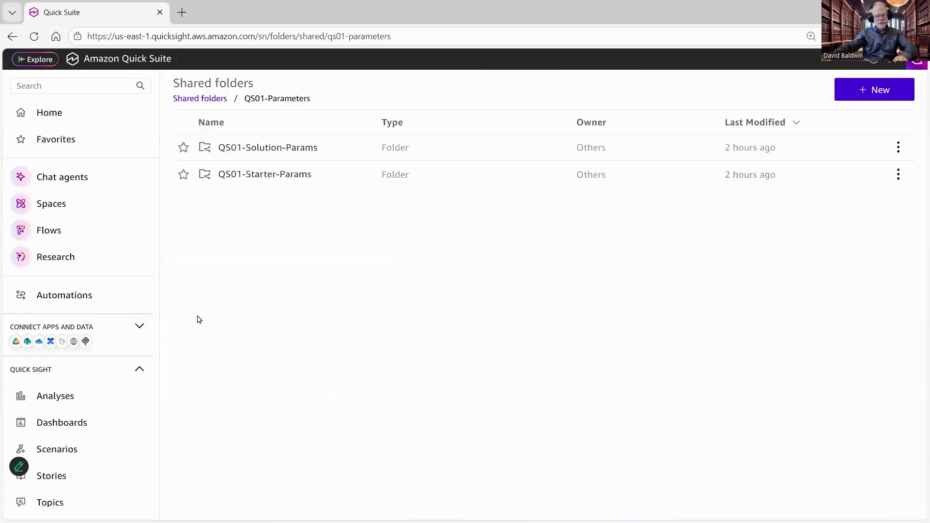
click(277, 176)
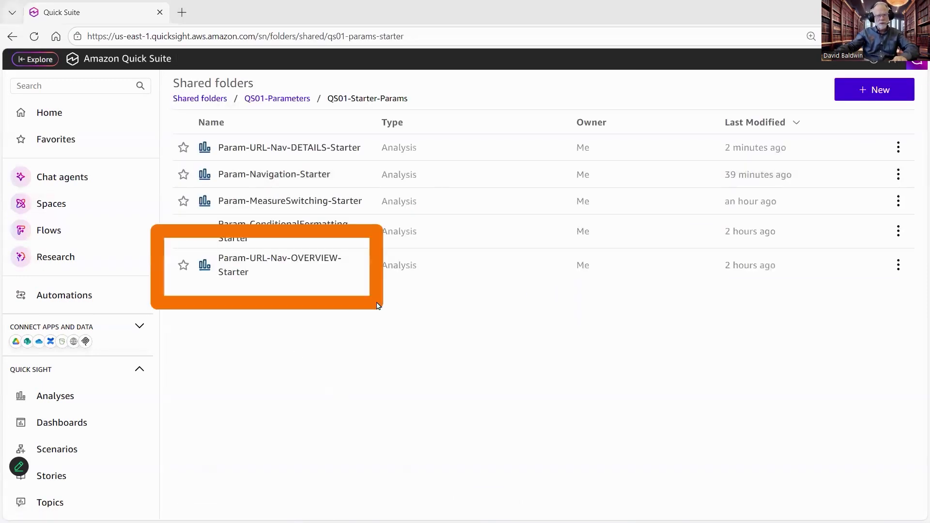
click(264, 261)
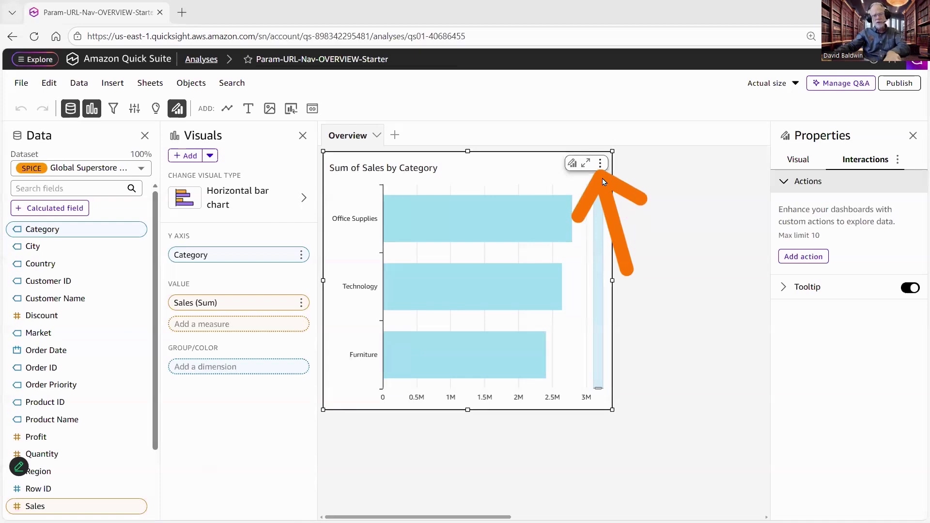
- Add a new action to the Sum of Sales by Category chart and name it View Category Details
click(601, 164)
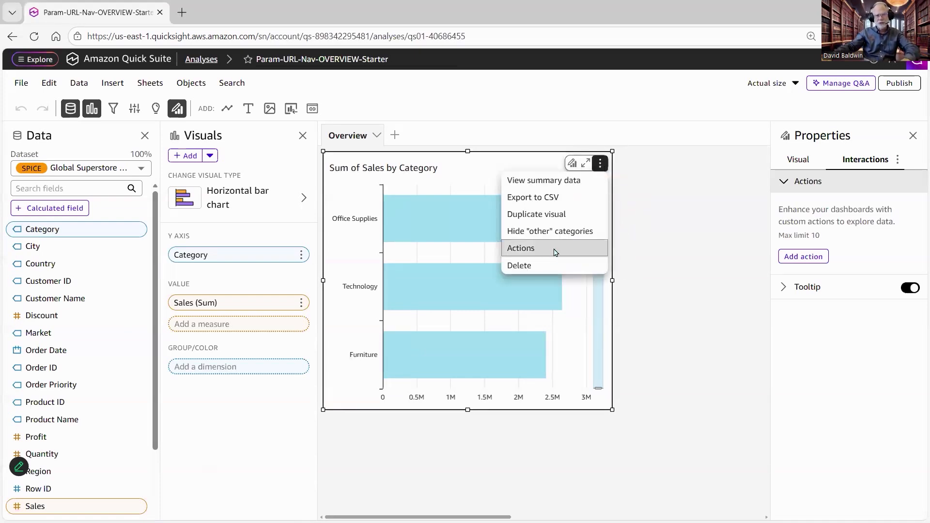
click(556, 252)
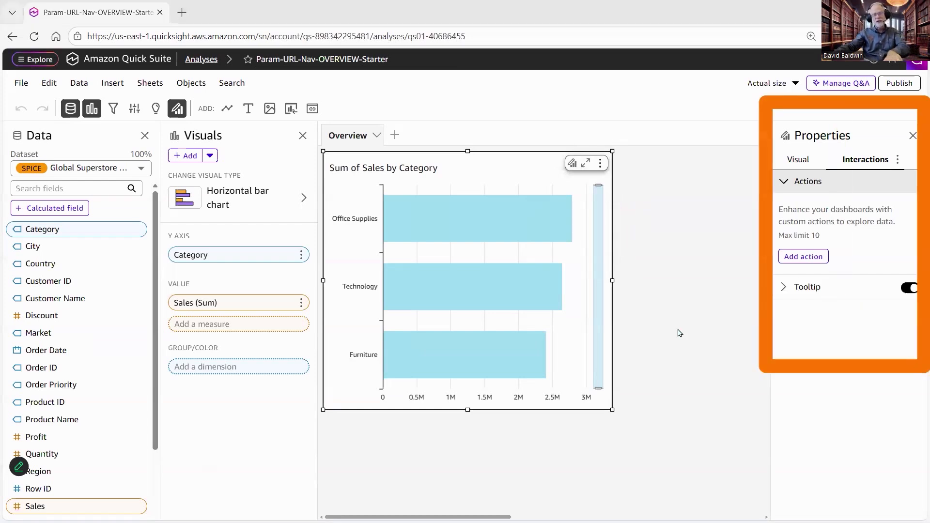
click(784, 182)
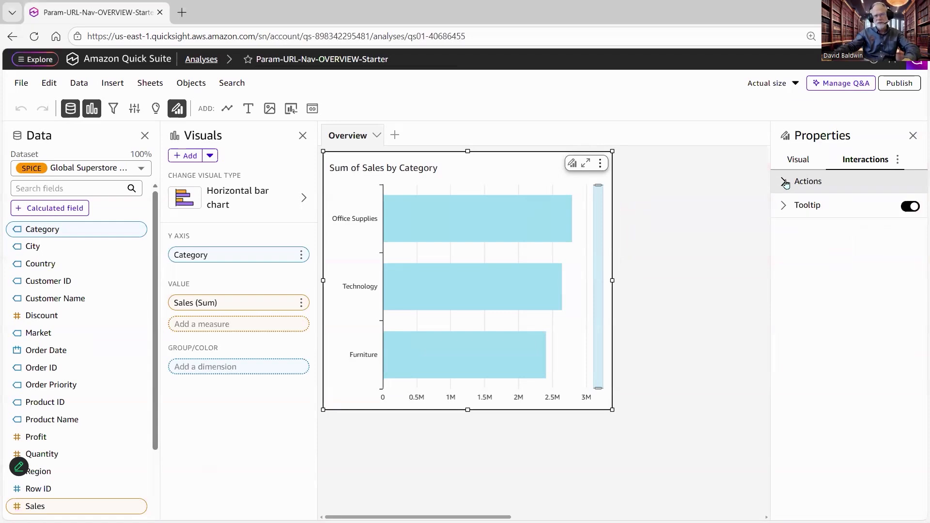
click(784, 182)
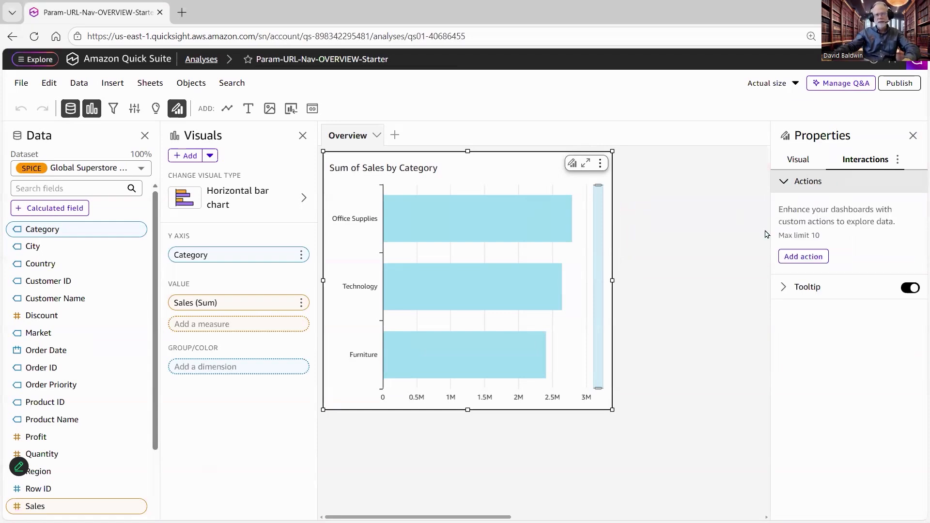
click(816, 264)
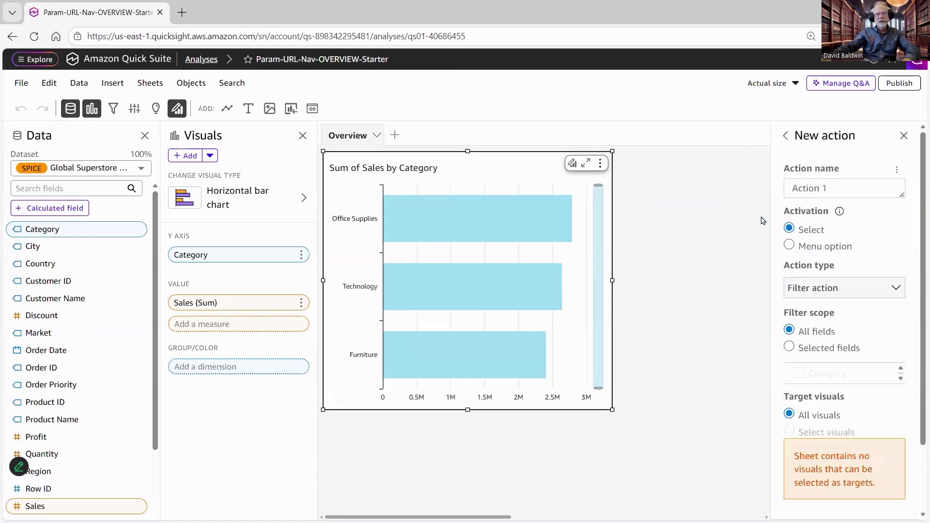
drag(846, 191, 747, 192)
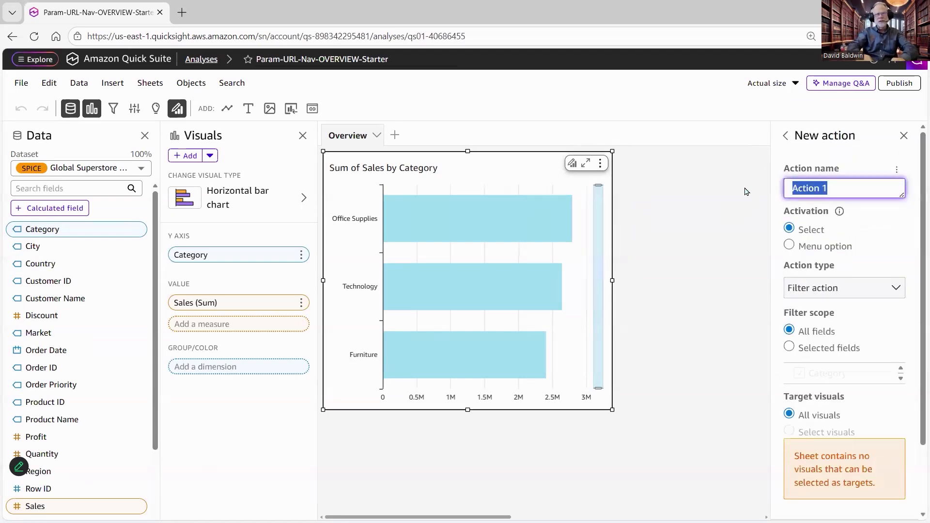
text(View Catego)
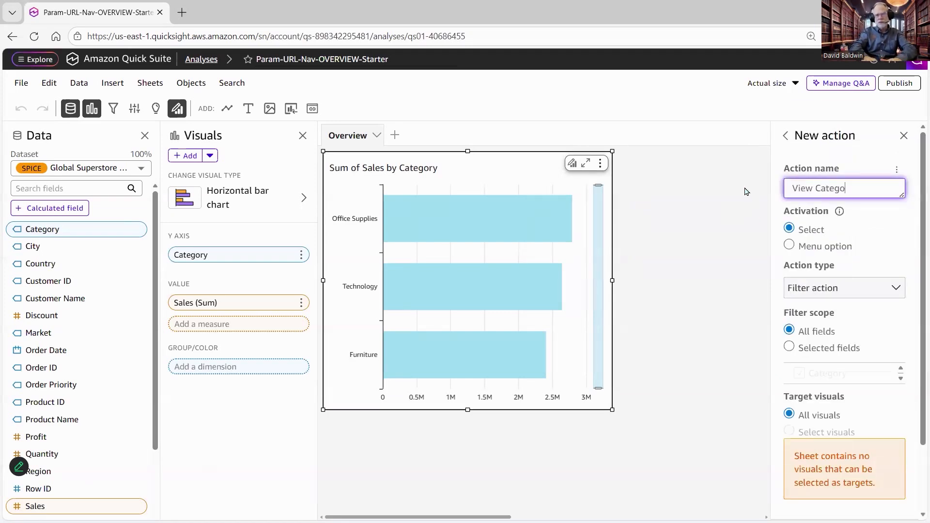
text(ry Details)
- Make it a URL action activated as a menu option, and paste the copied Category Detail dashboard address as its URL
click(791, 246)
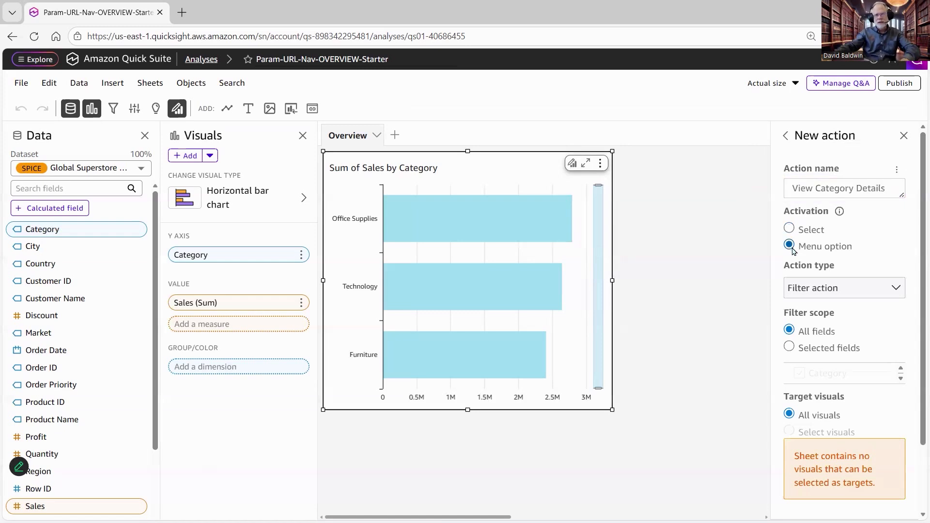
click(824, 290)
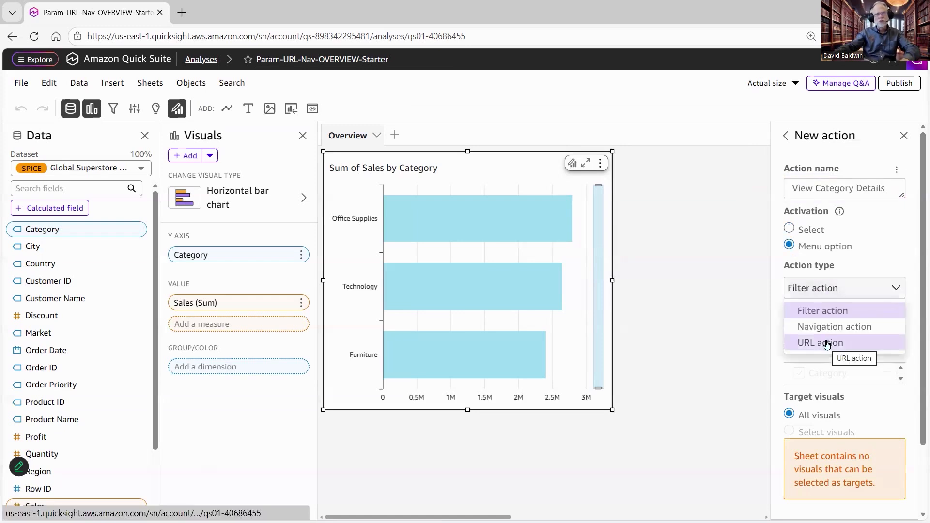
click(827, 342)
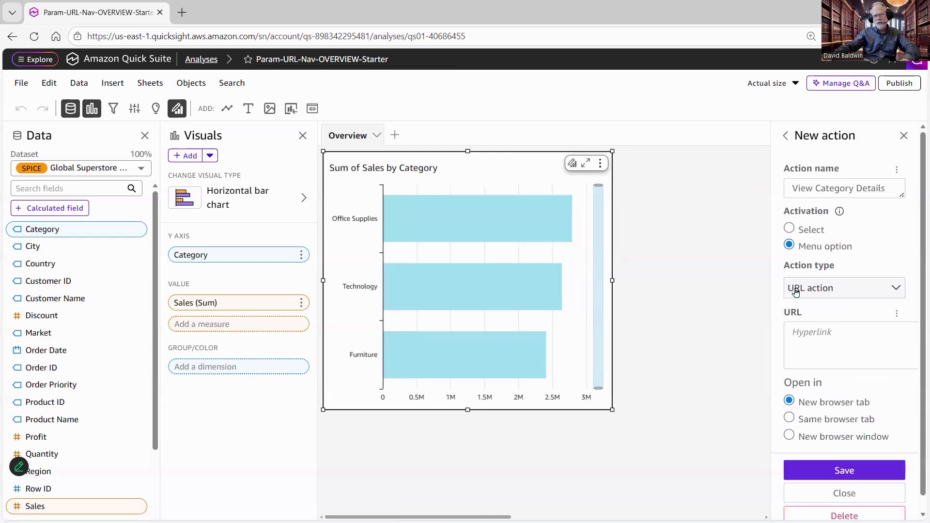
click(805, 334)
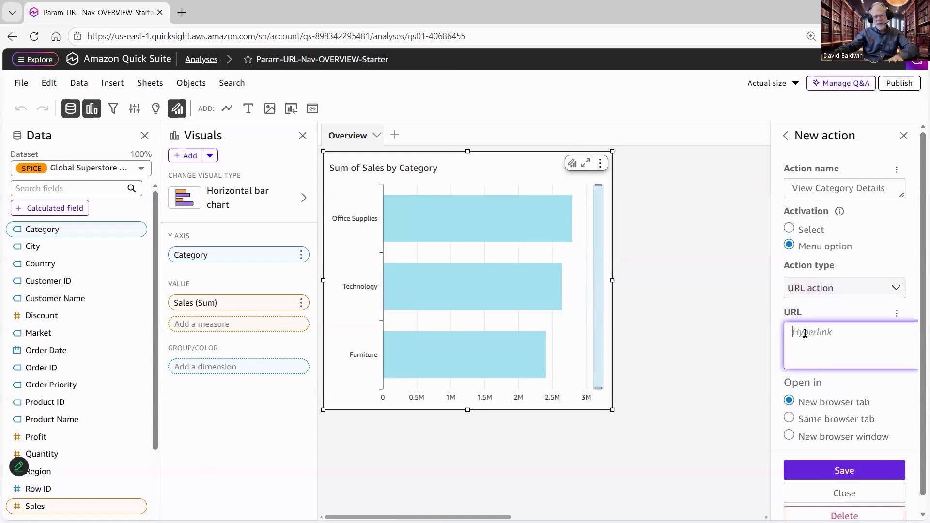
key(ctrl+v)
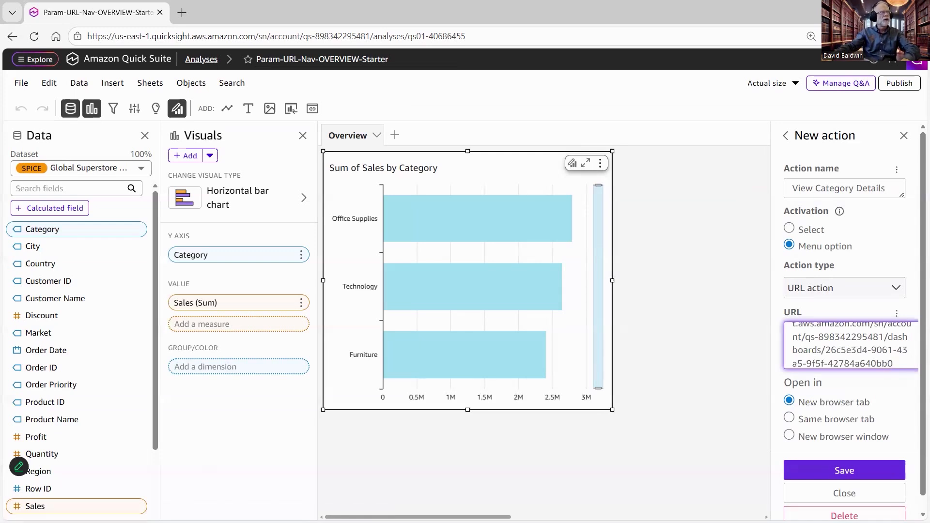
- Copy #p.CatFilterParam=<<Category>> from the Notepad note and append it to the end of the action's URL
key(alt+Tab)
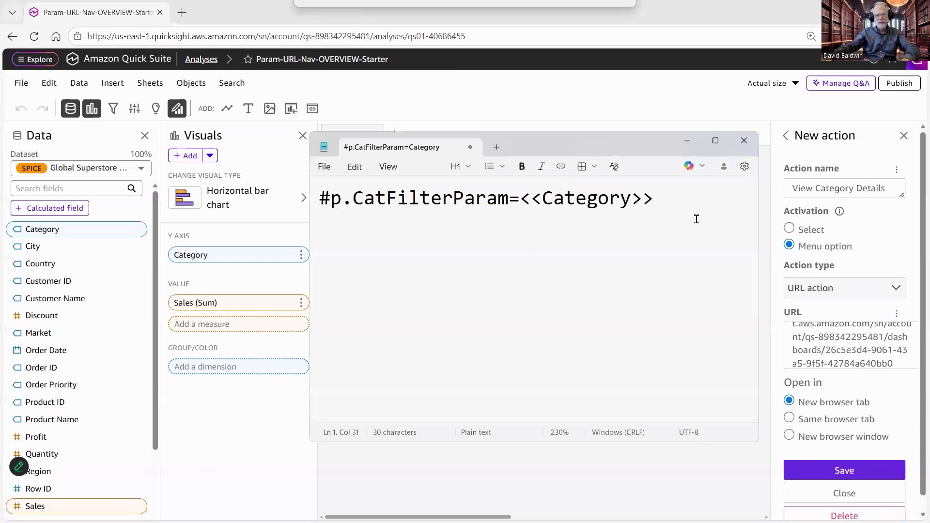
click(447, 267)
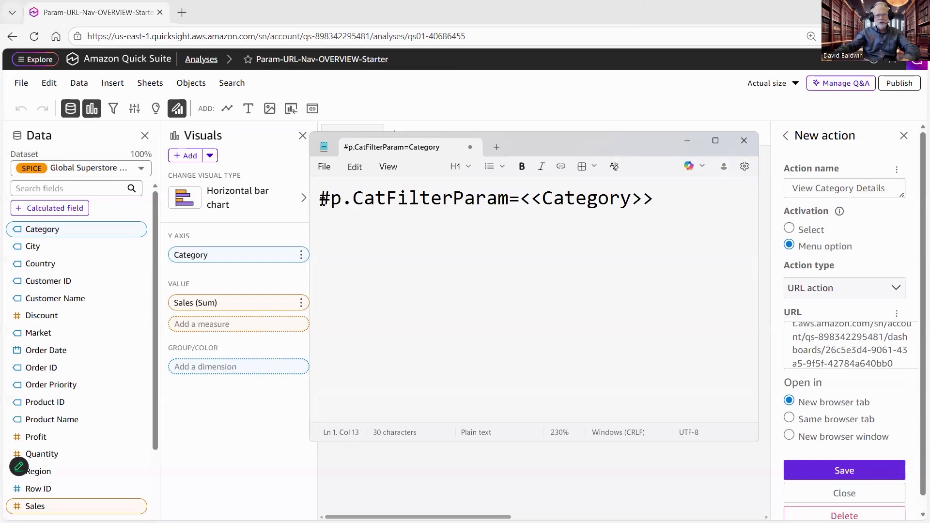
drag(320, 198, 357, 200)
drag(438, 189, 354, 204)
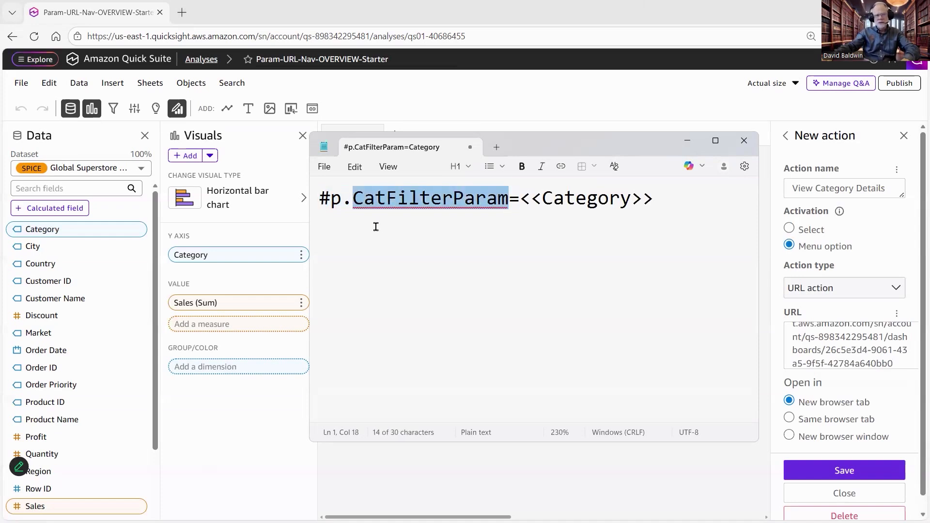
drag(520, 198, 341, 212)
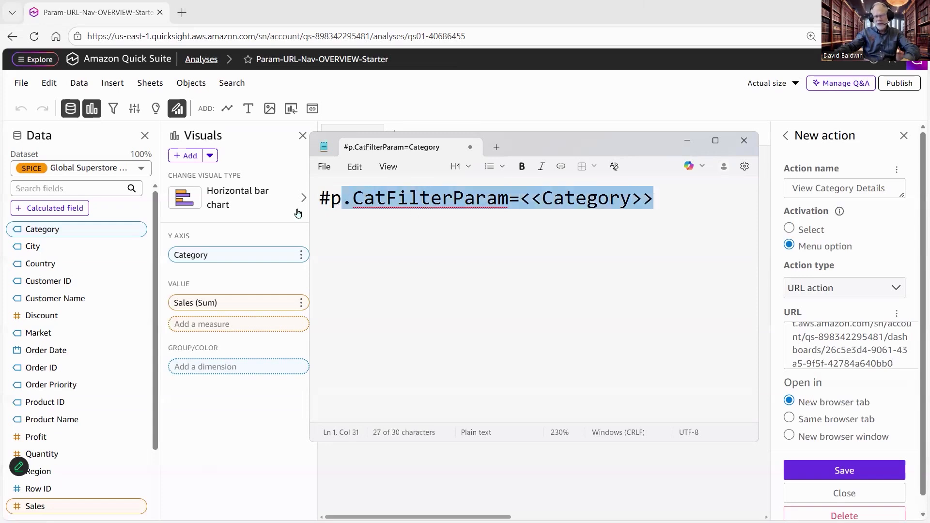
key(ctrl+a)
key(ctrl+c)
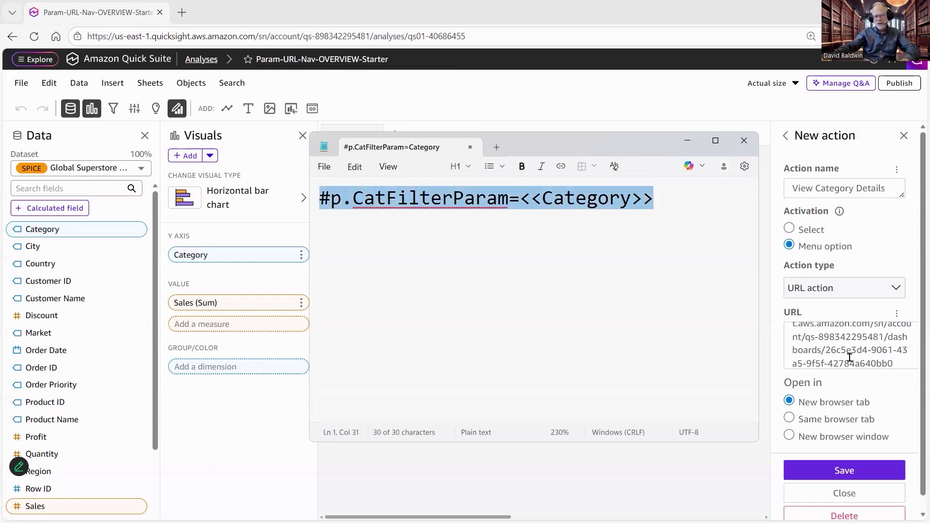
click(843, 339)
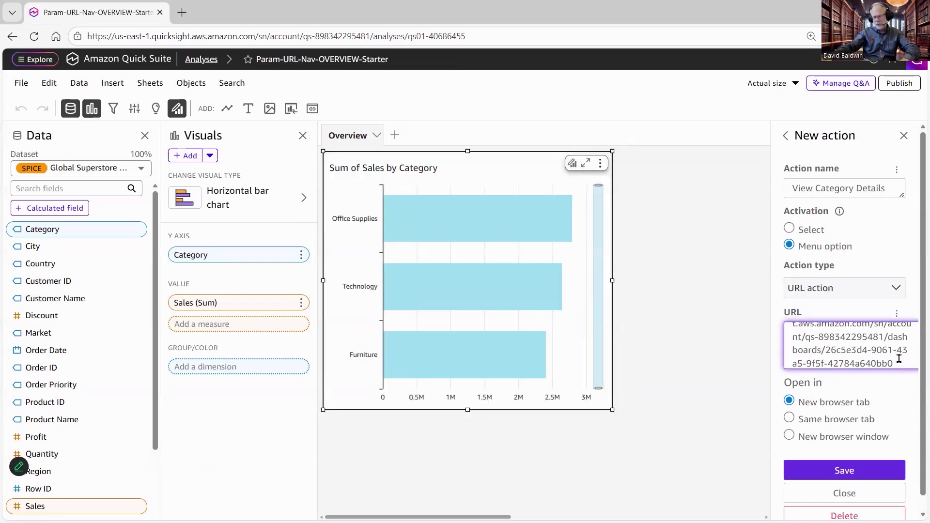
key(ctrl+v)
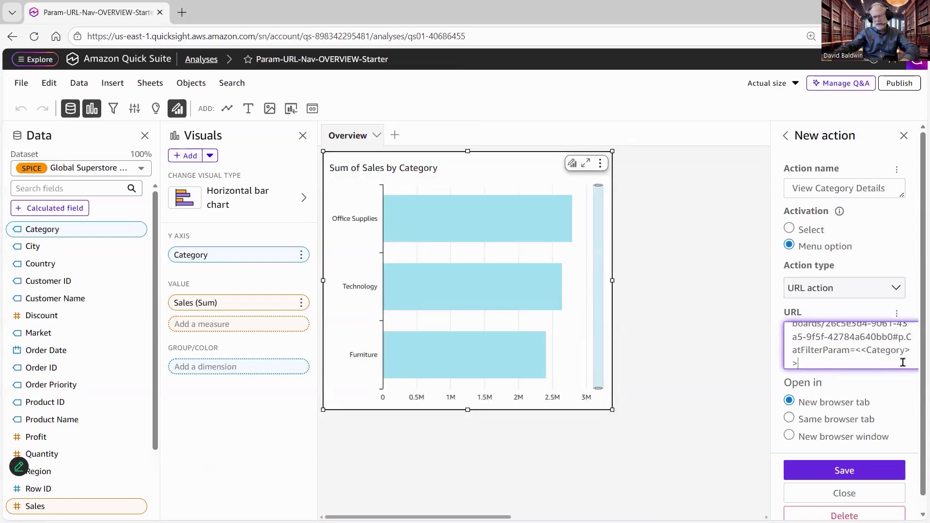
- Copy the complete action URL into Notepad, maximize it, and examine the dashboard address and the #p.CatFilterParam=<<Category>> part
key(ctrl+a)
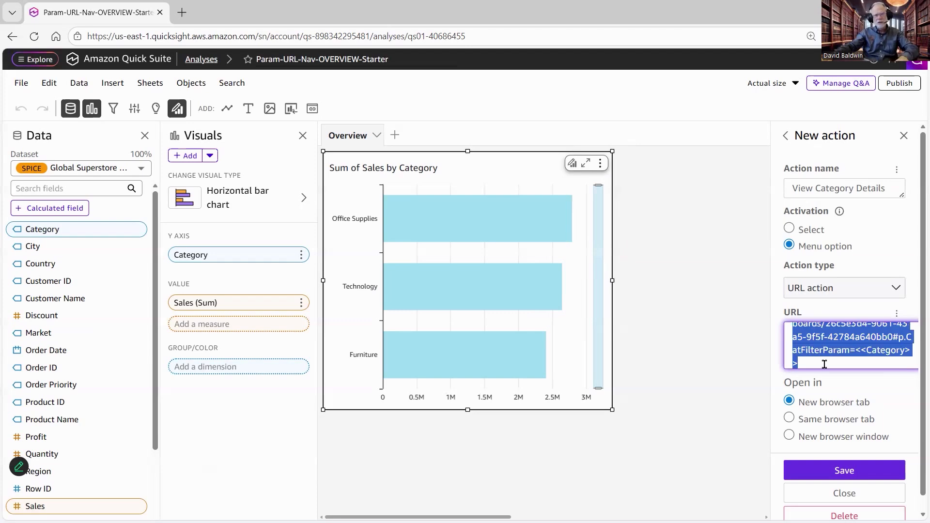
key(ctrl+c)
key(alt+Tab)
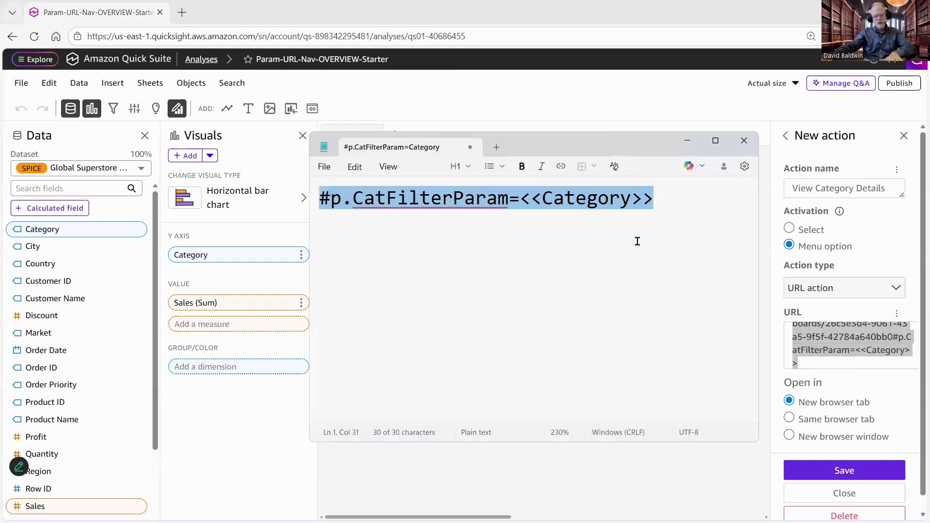
key(ctrl+v)
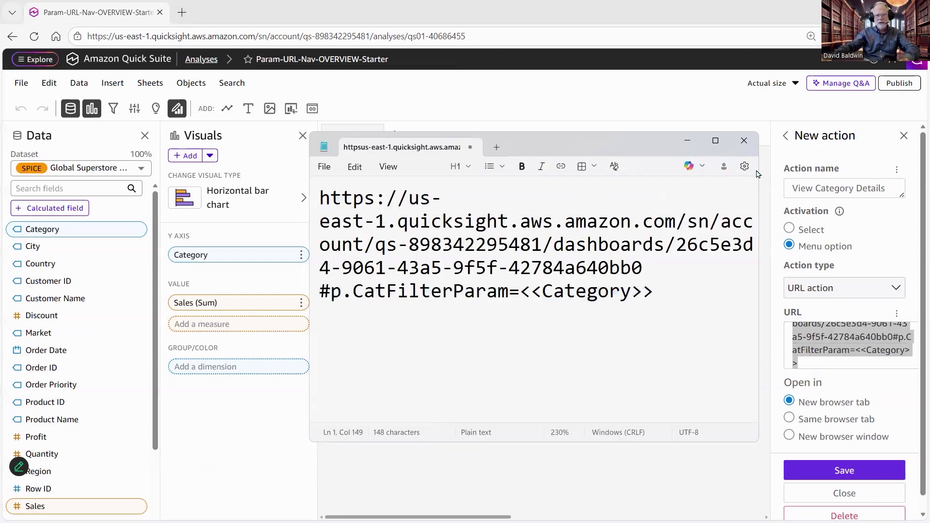
click(717, 144)
click(56, 64)
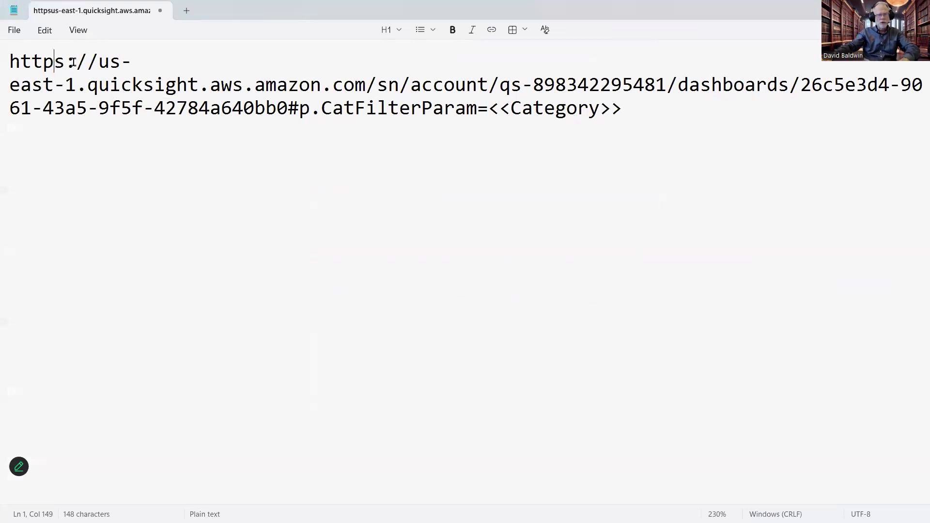
shift+click(243, 86)
click(289, 108)
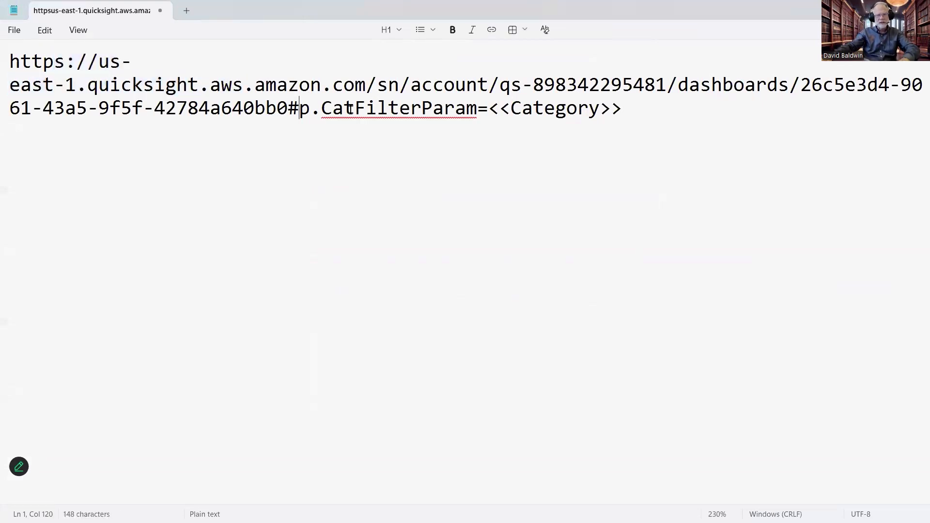
shift+click(415, 110)
key(shift+End)
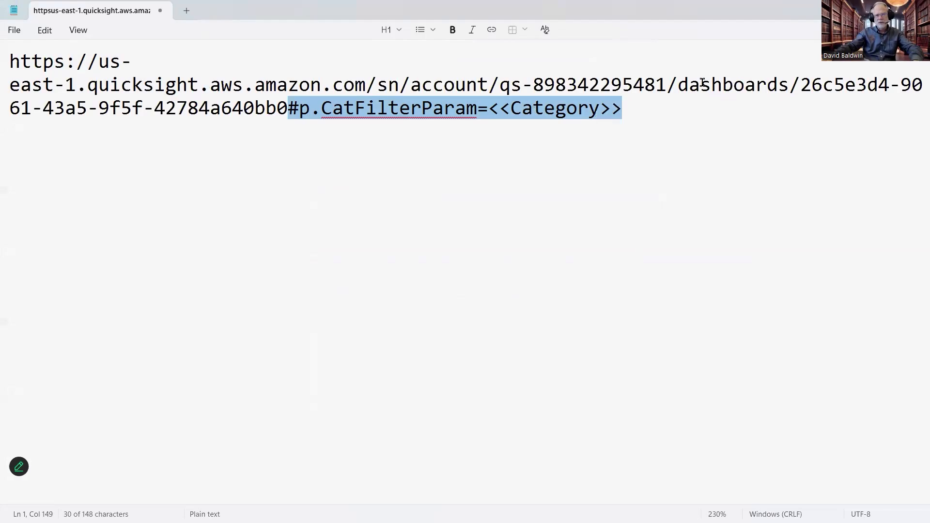
- Switch back to the Quick Suite analysis and save the View Category Details action
key(alt+Tab)
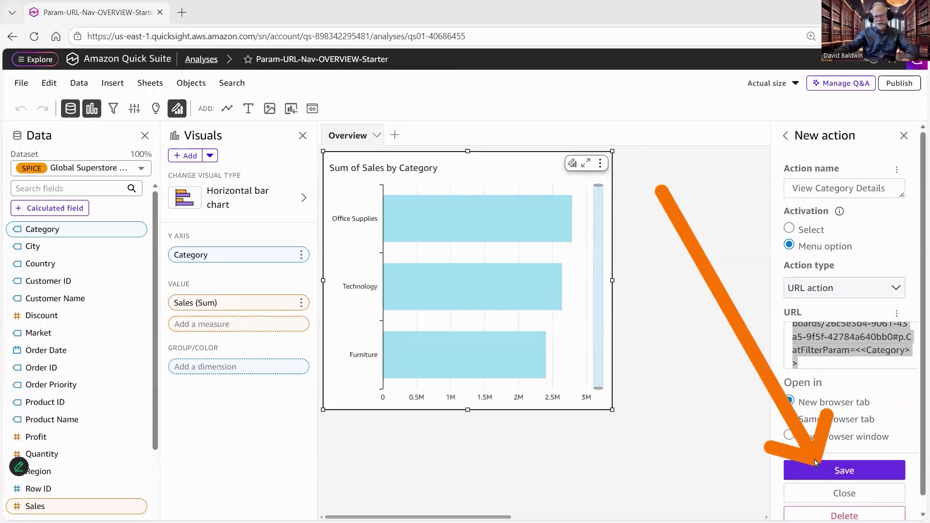
click(826, 472)
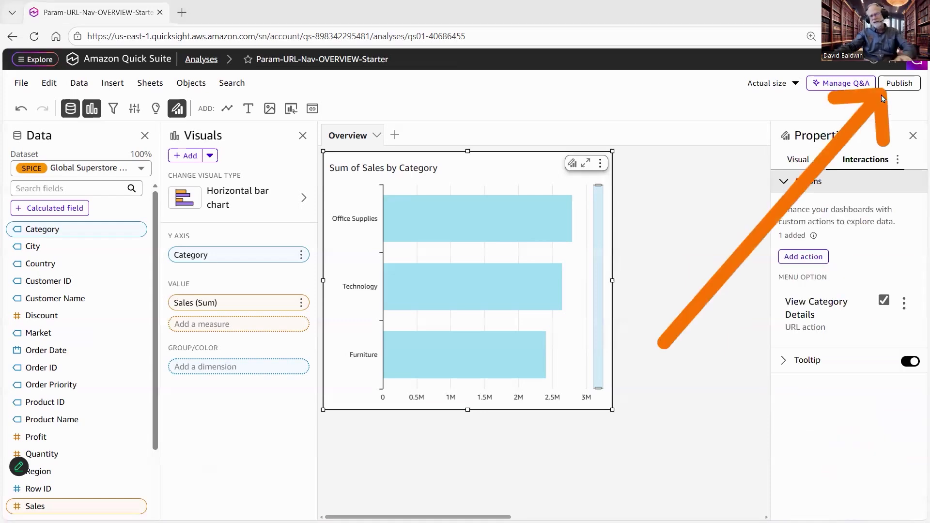
- Publish the overview analysis as a new dashboard named Category Overview
click(898, 86)
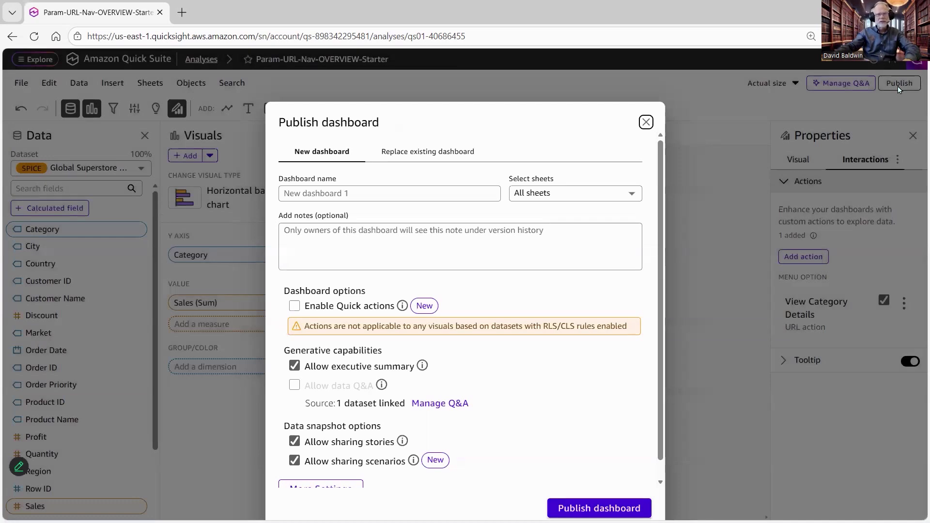
click(412, 193)
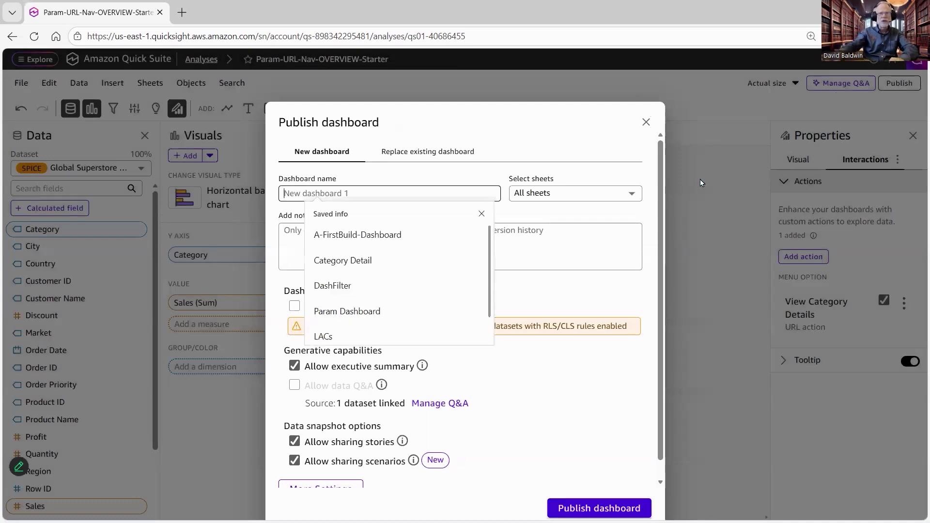
text(Category Detail)
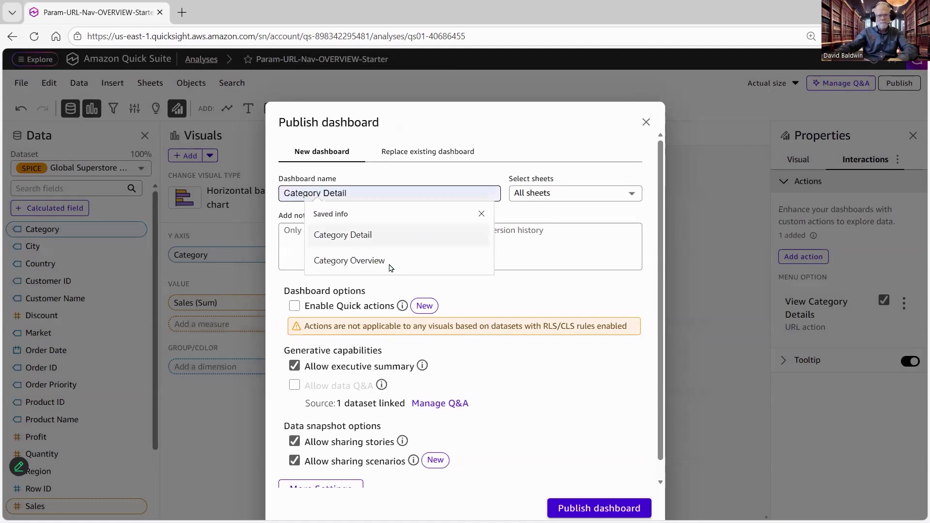
click(388, 265)
mouse_move(515, 242)
mouse_down()
mouse_move(573, 469)
mouse_move(588, 486)
mouse_move(338, 353)
mouse_move(245, 270)
mouse_move(175, 188)
mouse_up()
click(589, 509)
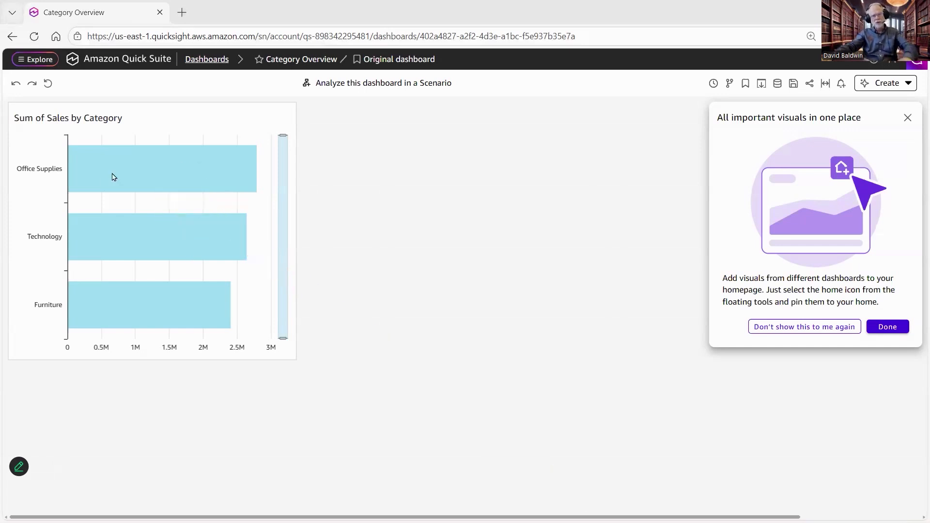
- Test the View Category Details action on the Office Supplies bar and examine the category parameter in the opened dashboard's address
click(152, 174)
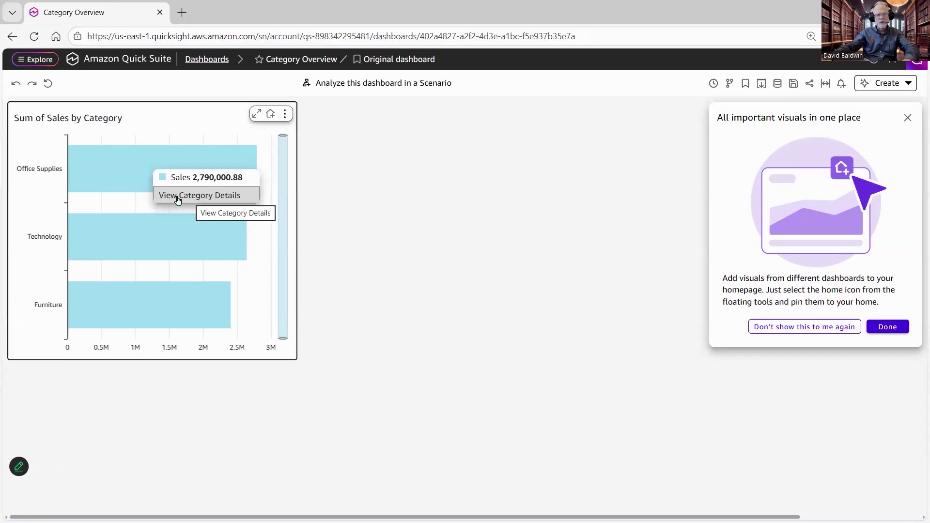
click(222, 196)
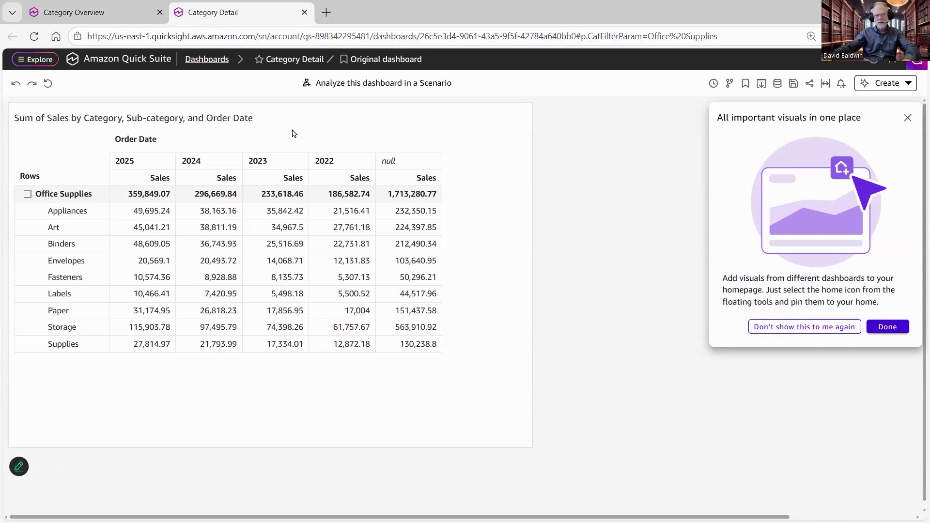
mouse_move(348, 130)
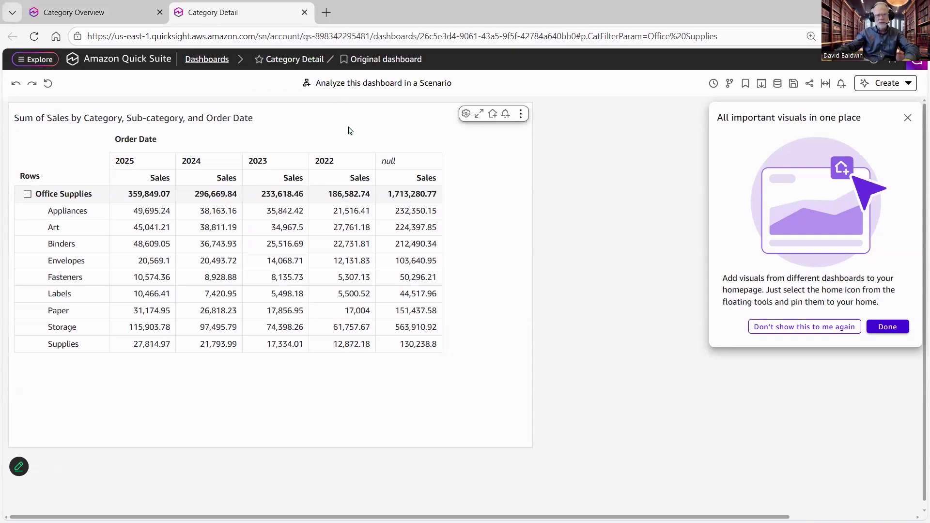
click(338, 37)
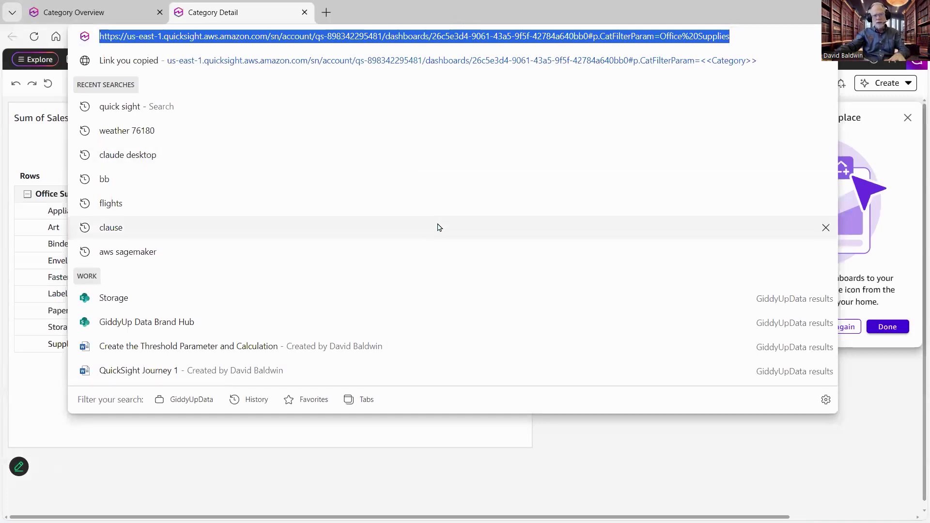
mouse_move(460, 199)
mouse_down()
mouse_move(574, 42)
mouse_move(637, 45)
mouse_move(648, 58)
mouse_move(664, 45)
mouse_up()
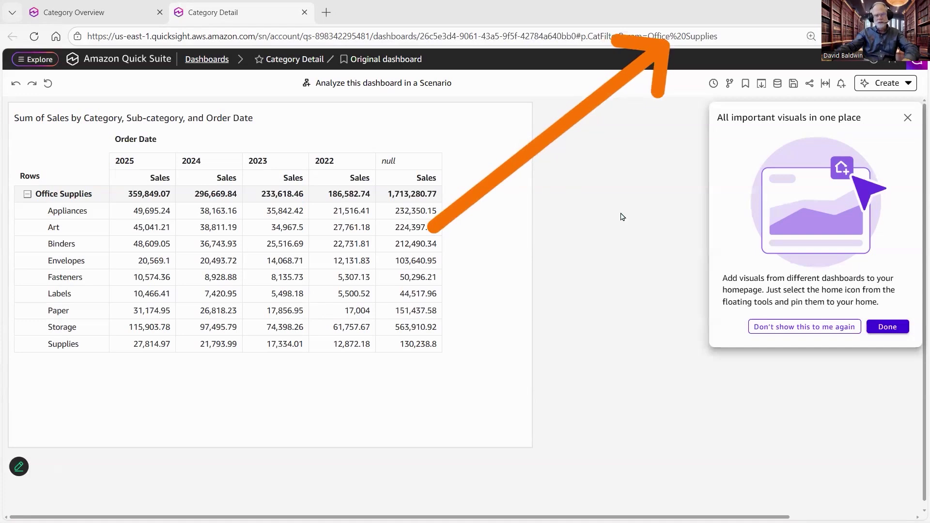
key(Escape)
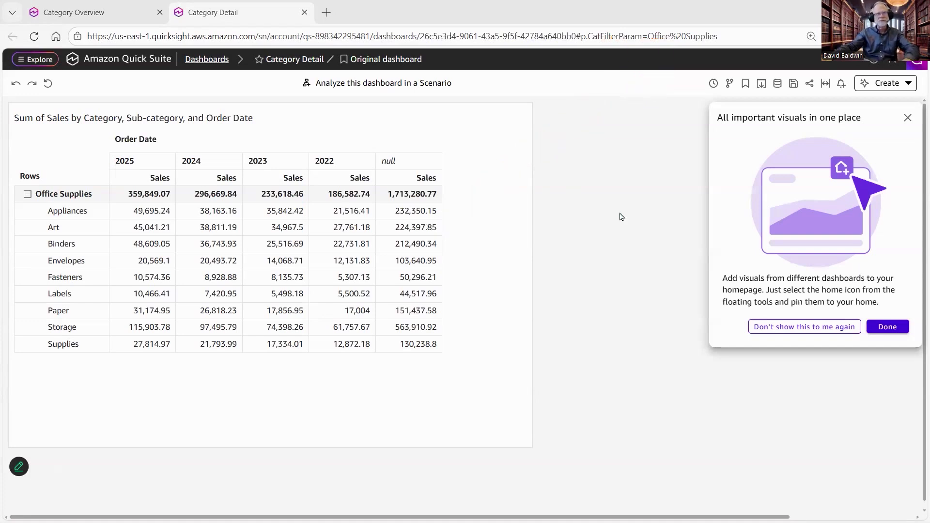
- Return to the Category Overview dashboard, run View Category Details on the Technology bar, and examine the detail table
click(85, 19)
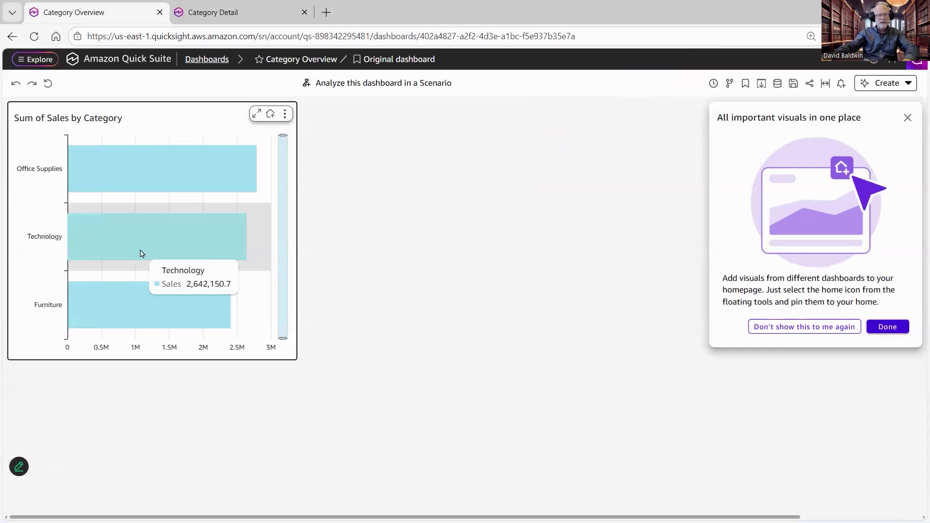
click(141, 253)
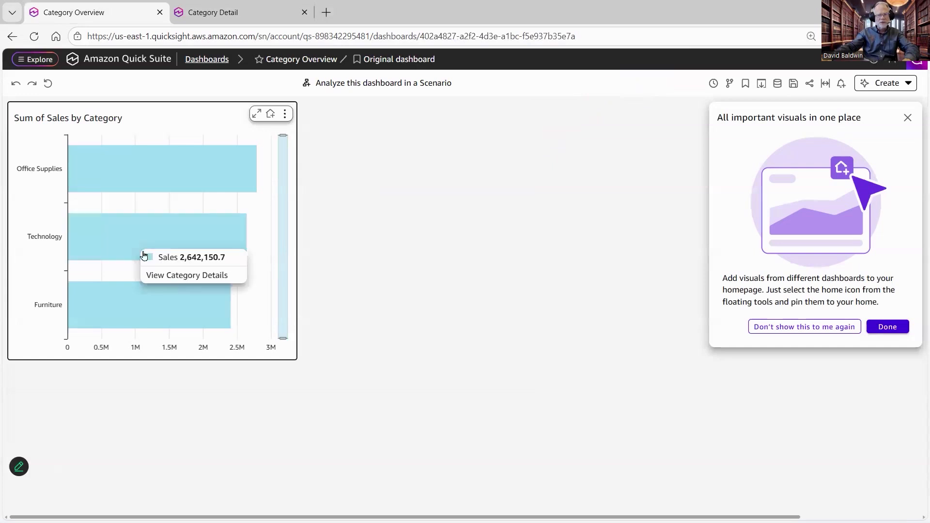
click(191, 276)
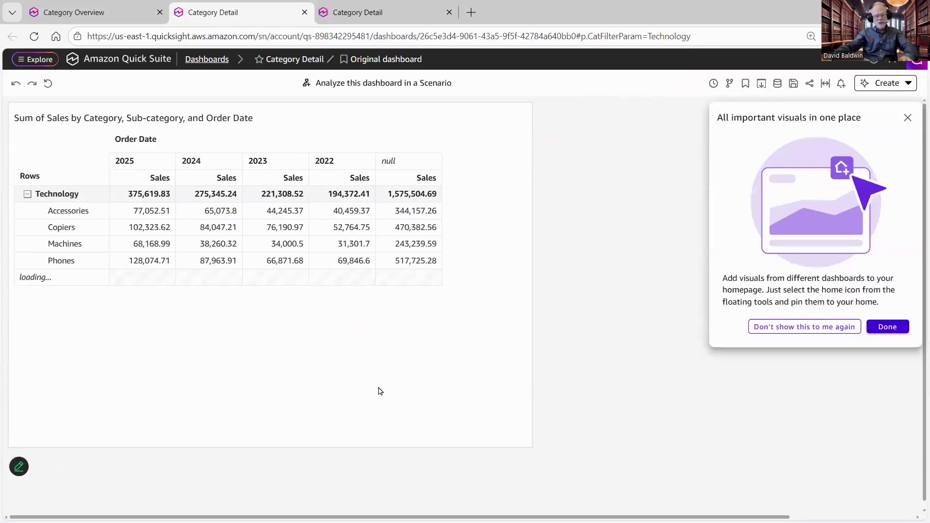
mouse_move(6, 160)
mouse_down()
mouse_move(240, 267)
mouse_move(502, 290)
mouse_move(485, 291)
mouse_up()
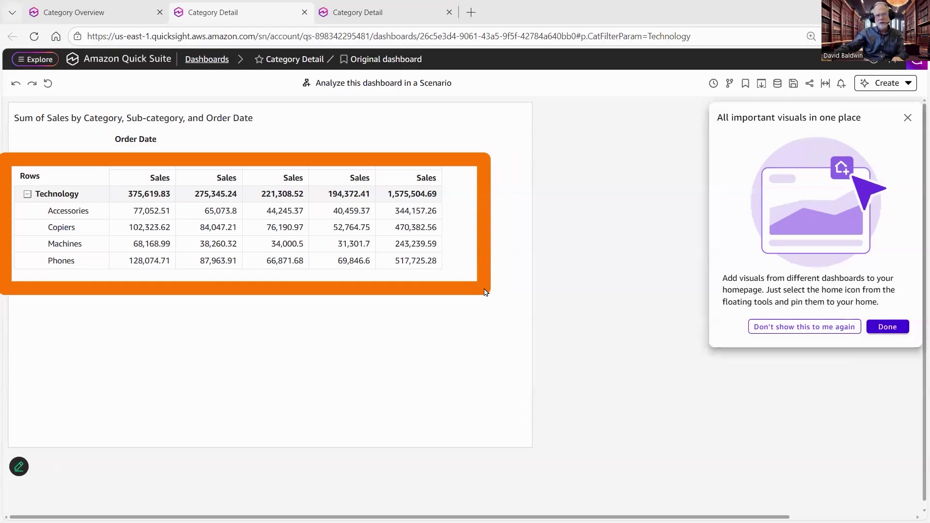
drag(484, 291, 485, 291)
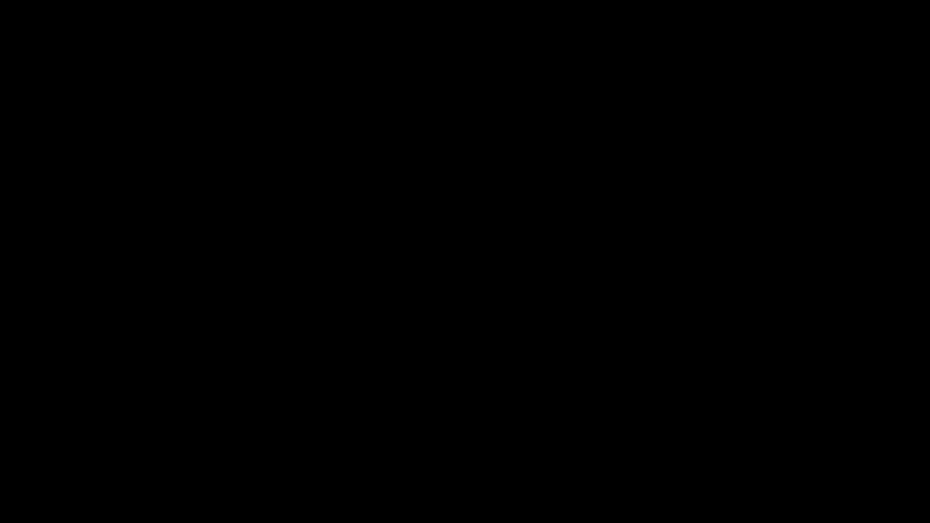